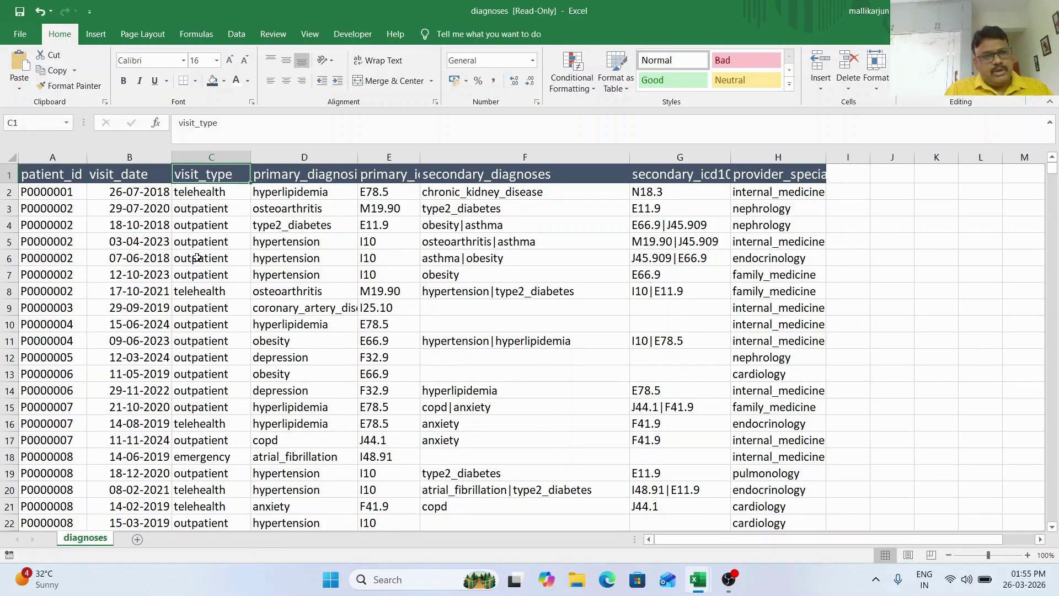
Step: Switch from the diagnoses workbook to Book1 and examine its patient_id column
key("alt+Tab")
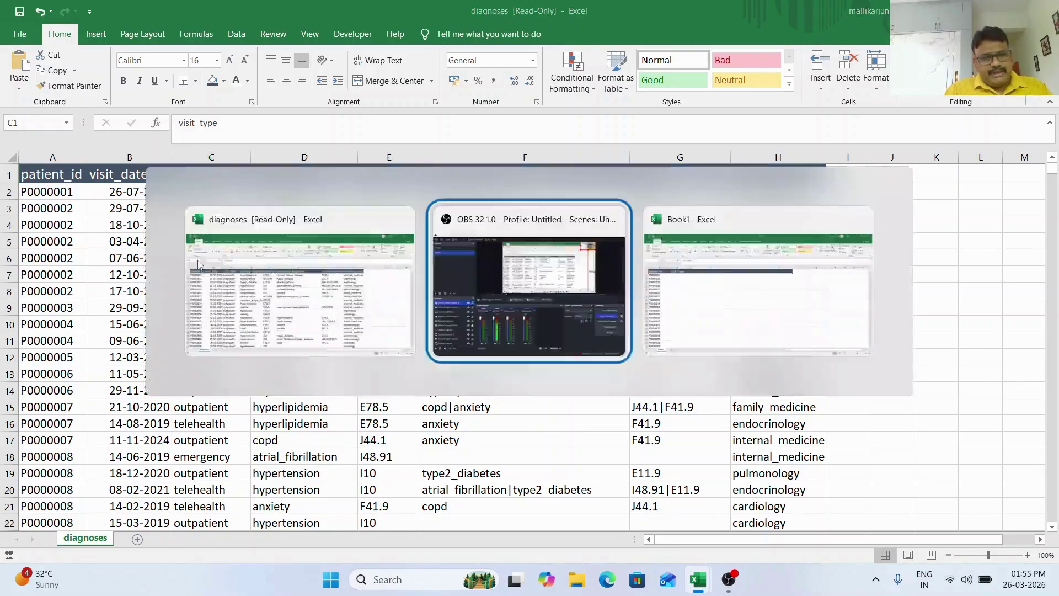
key("alt+Tab")
key("alt+Tab")
key("Tab")
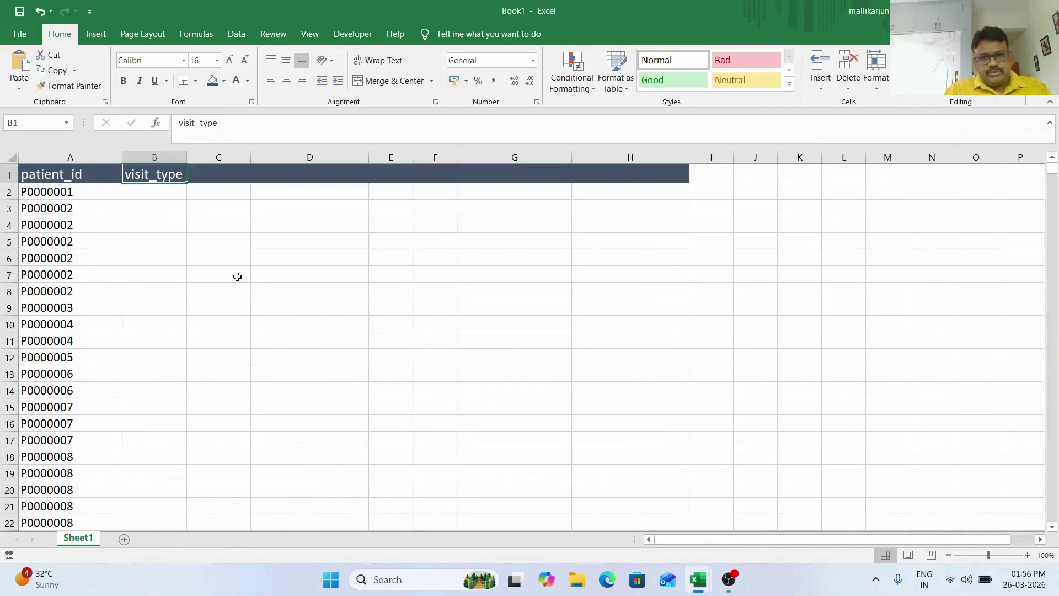
left_click(64, 174)
Step: Return to the diagnoses workbook and widen its patient_id column slightly
key("alt+Tab")
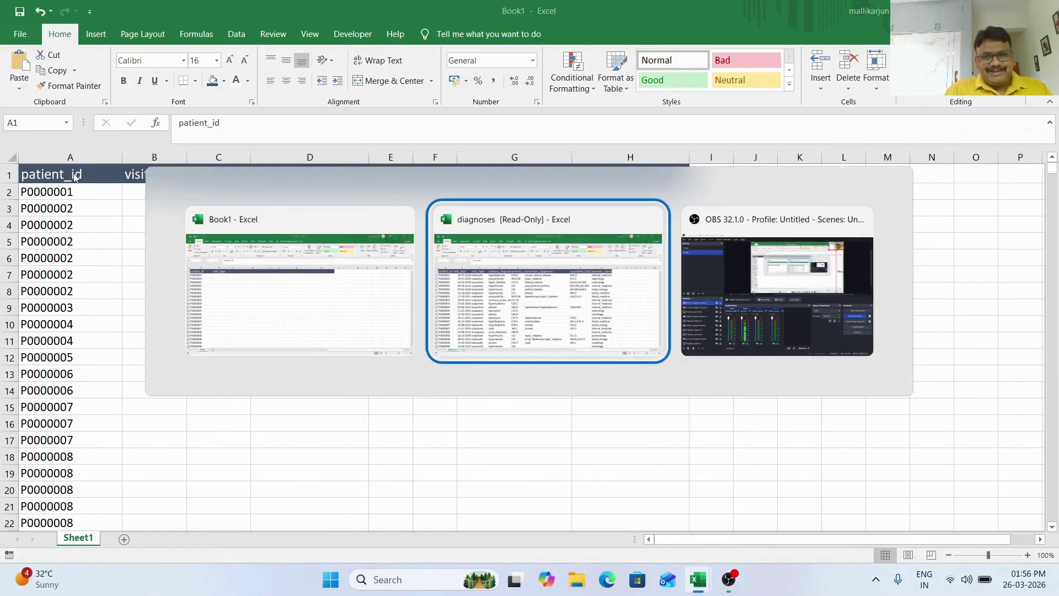
left_click(67, 171)
left_click_drag(87, 157, 98, 157)
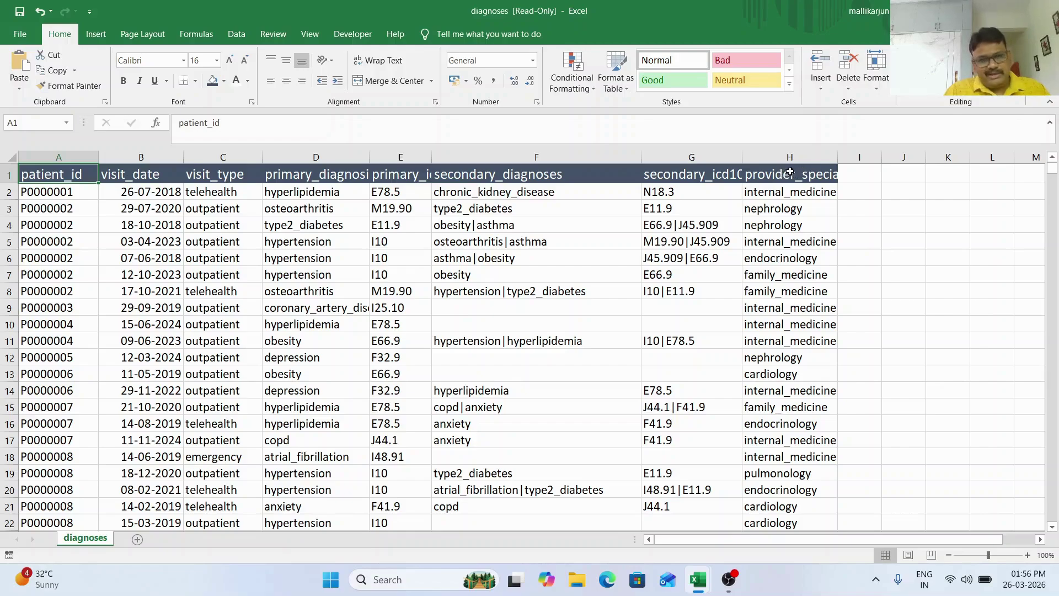
Step: Switch to Book1 and widen its patient_id column slightly
key("alt+Tab")
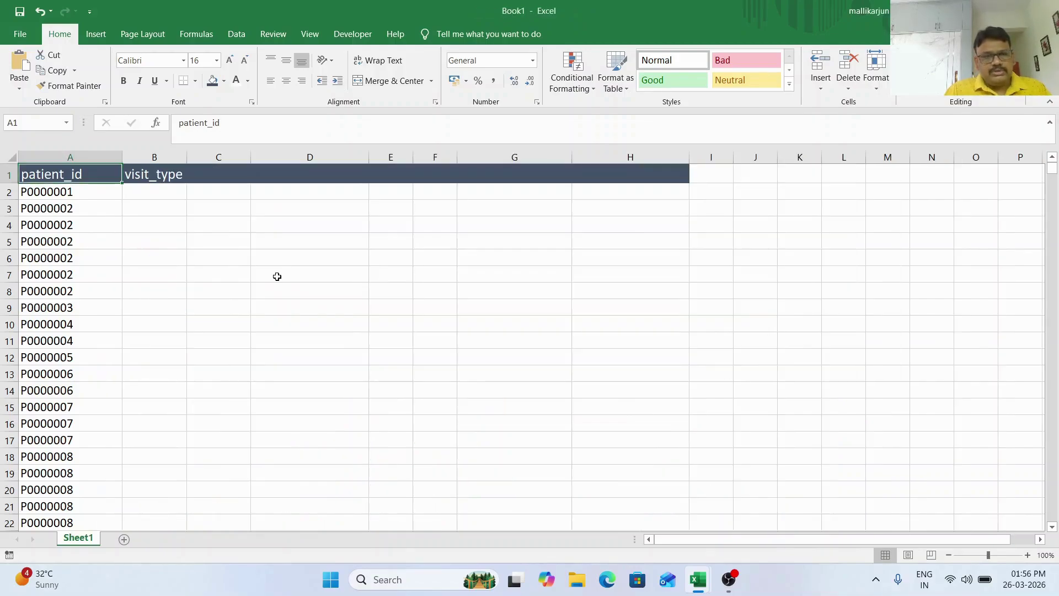
left_click(79, 203)
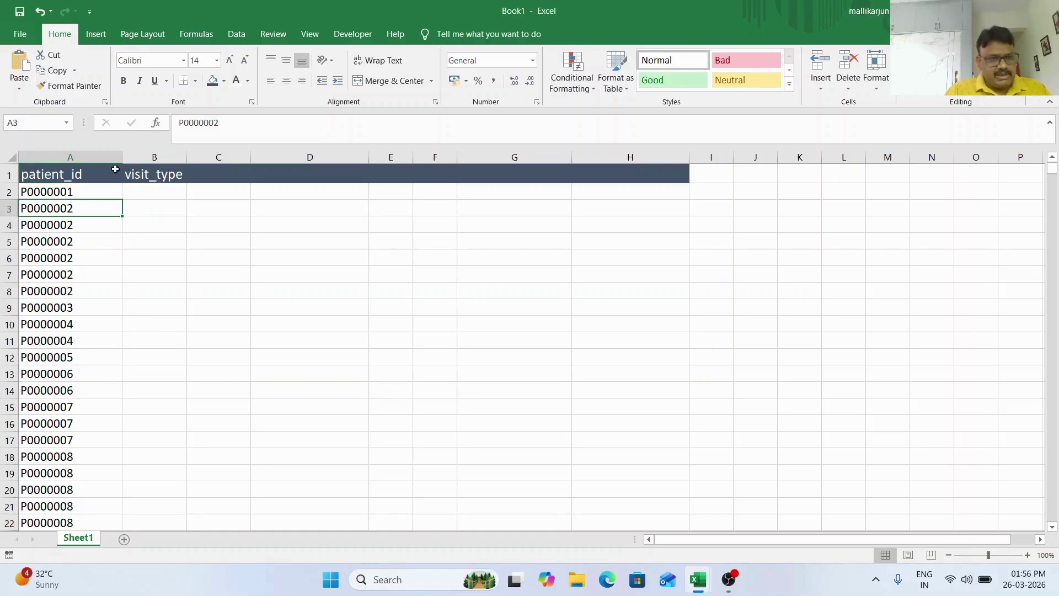
left_click_drag(122, 157, 127, 158)
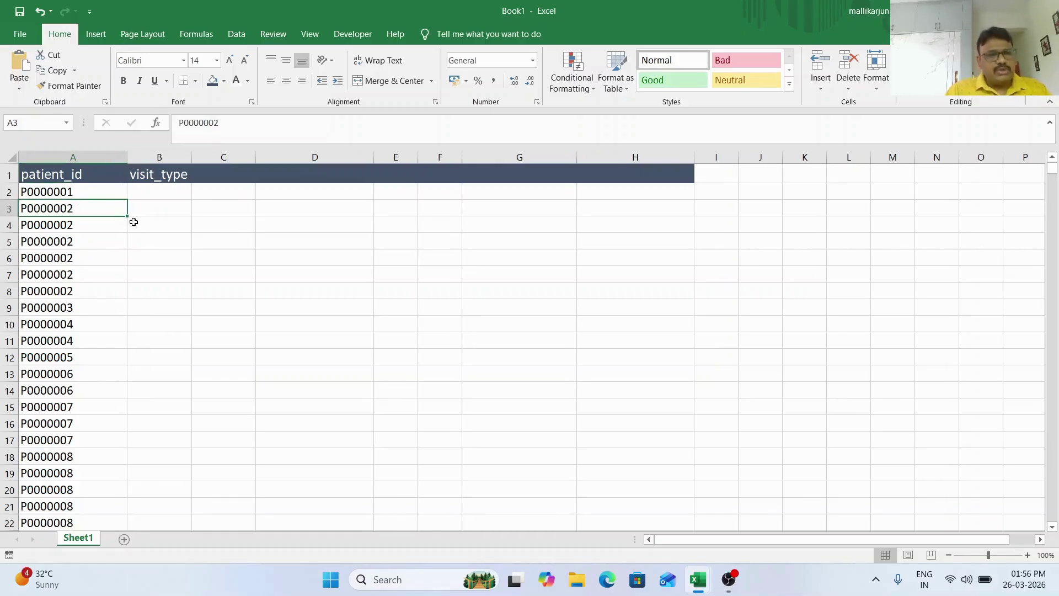
Step: Examine Book1's patient IDs and visit_type cells alongside the visit_type column in the diagnoses workbook
left_click_drag(63, 192, 71, 372)
left_click(81, 276)
left_click(173, 189)
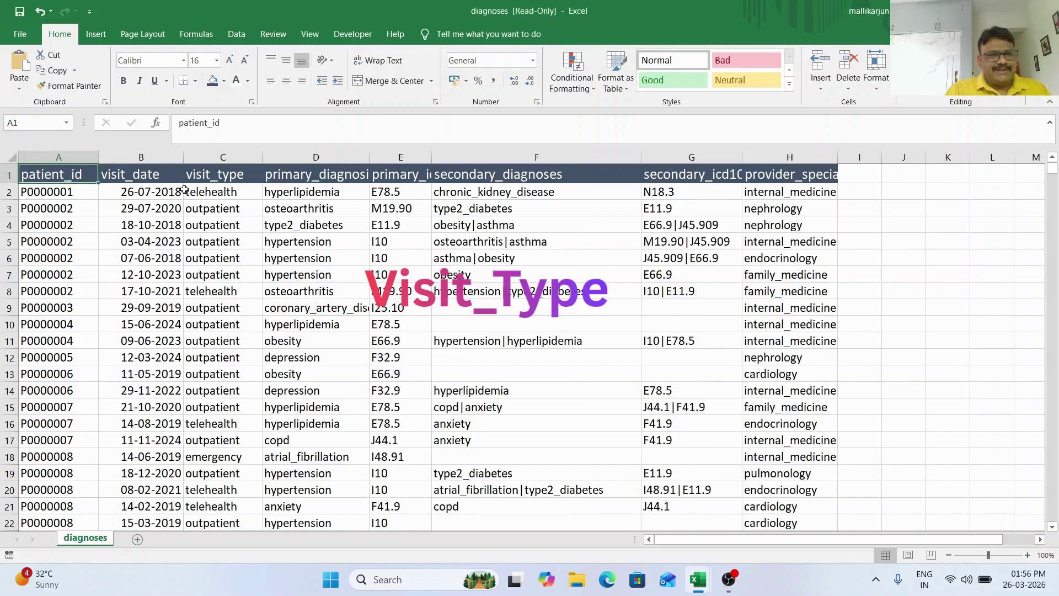
left_click(201, 179)
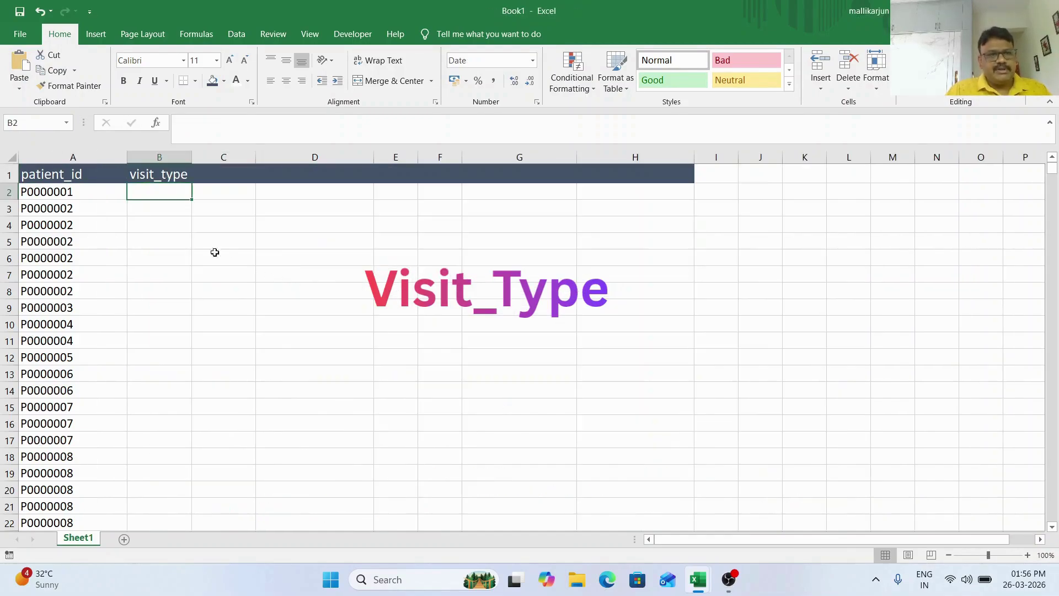
left_click(168, 222)
left_click(161, 194)
left_click(181, 288)
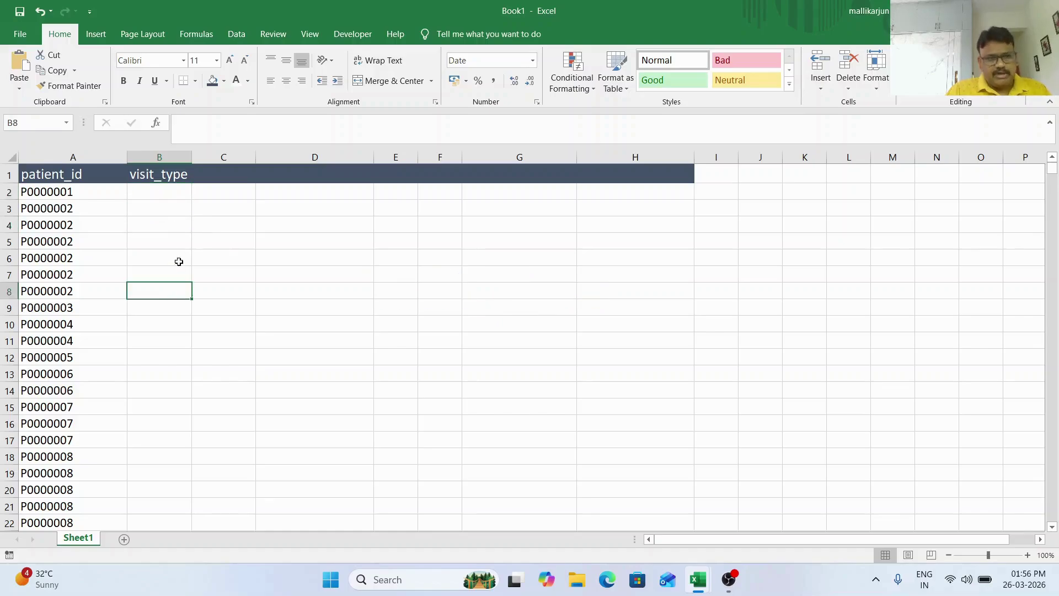
left_click(166, 193)
left_click(187, 286)
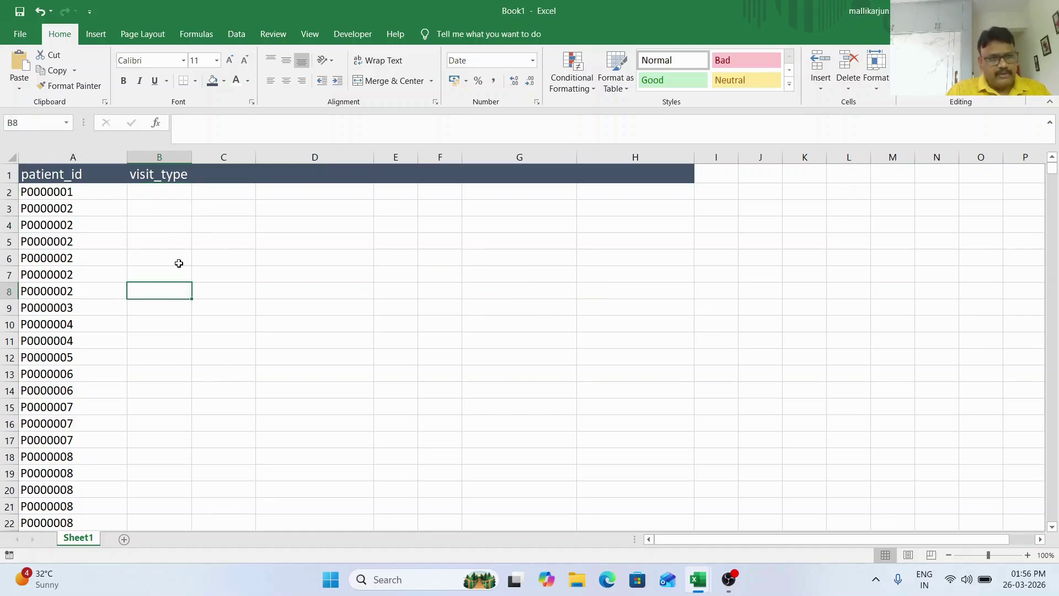
Step: Examine patient_id as the leftmost column of Book1, the key for a left-to-right lookup
left_click(74, 157)
left_click(69, 246)
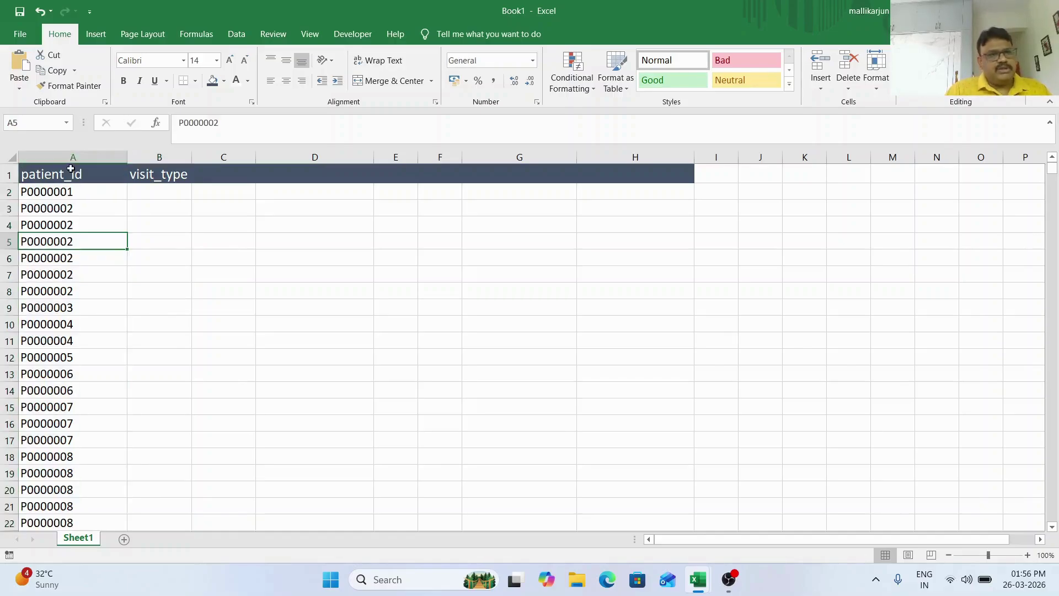
left_click(72, 158)
left_click(82, 258)
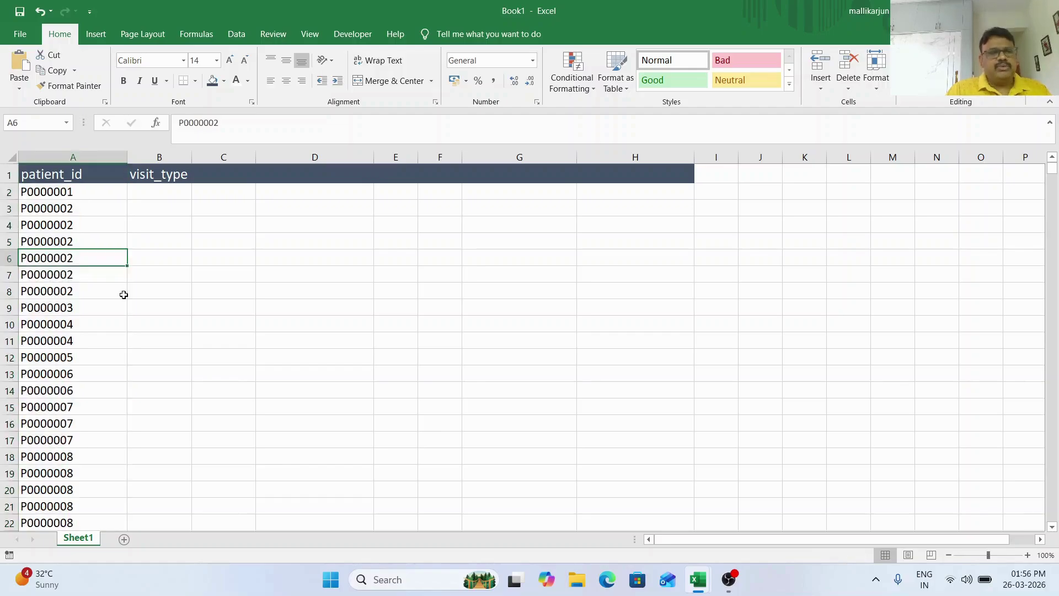
left_click(88, 159)
left_click(524, 241)
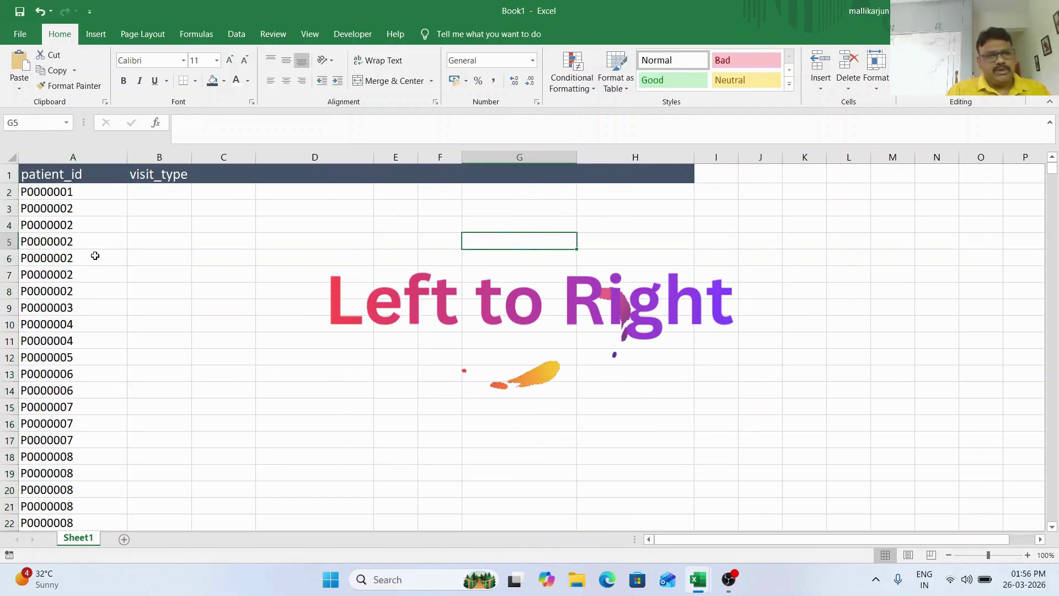
left_click(73, 157)
left_click(594, 258)
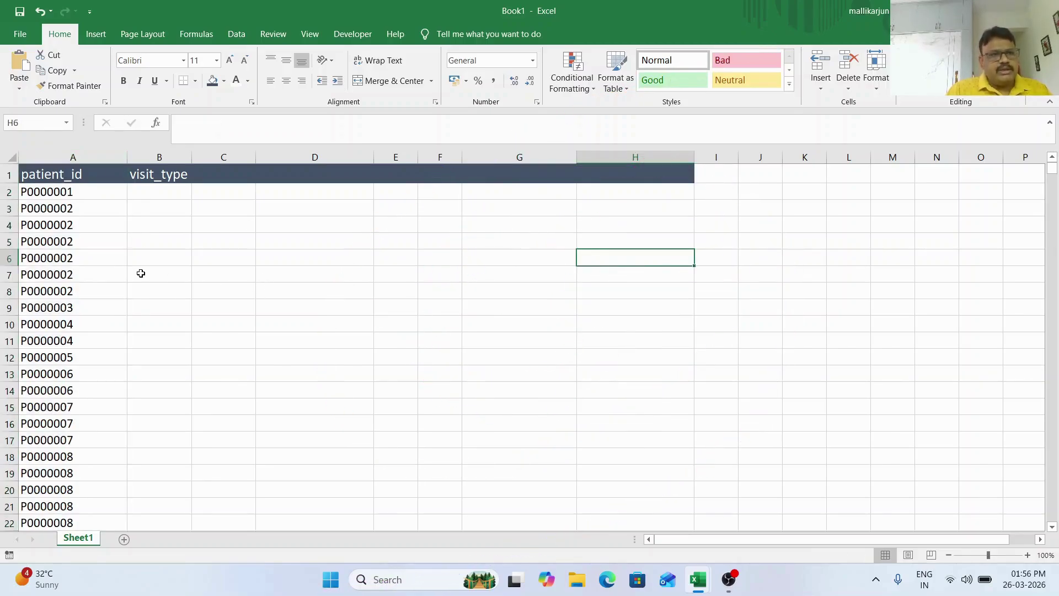
left_click(80, 155)
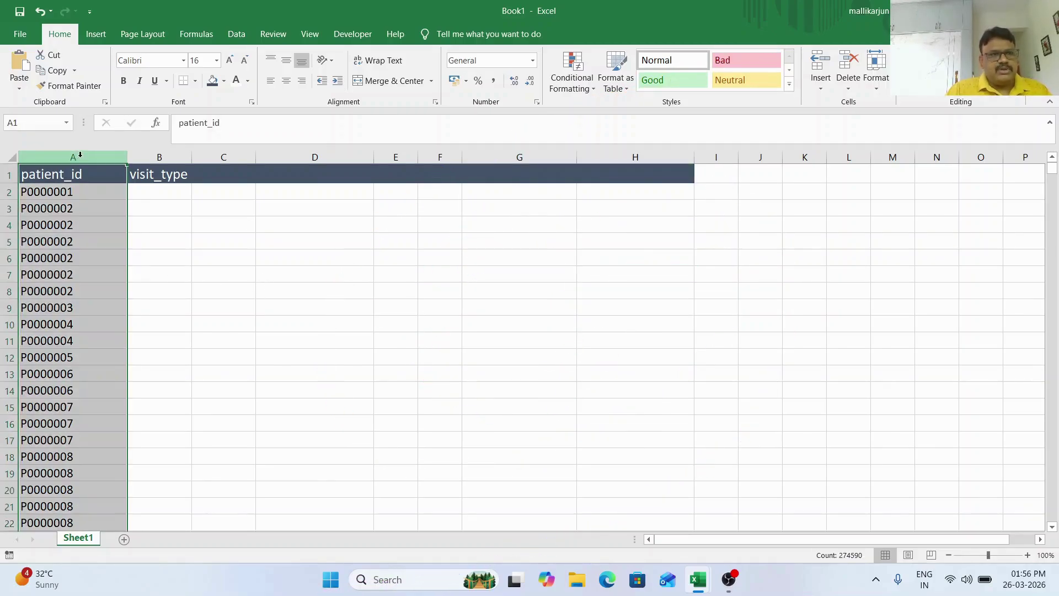
left_click(224, 220)
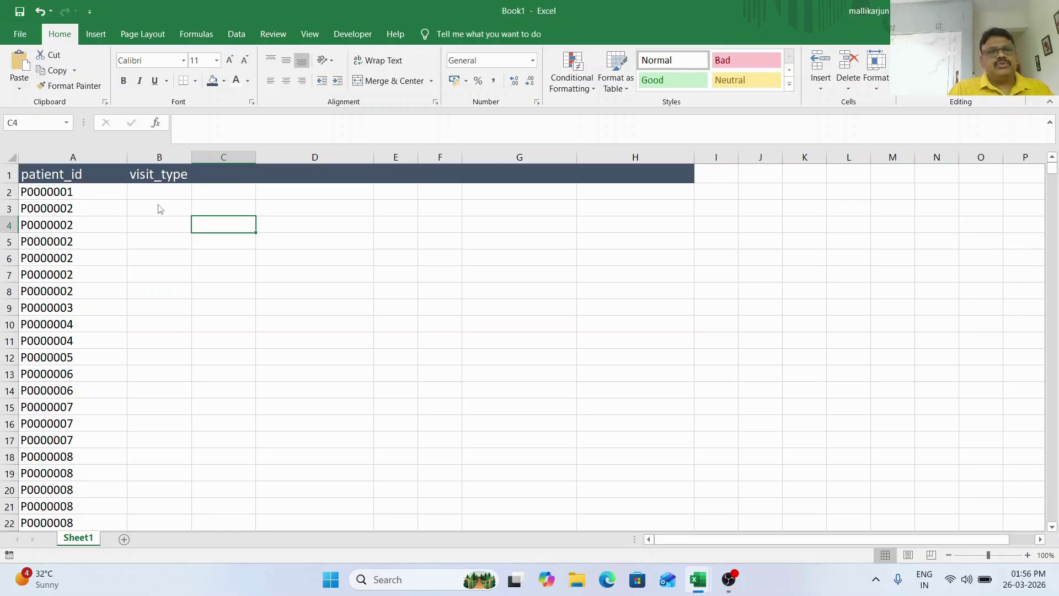
Step: Compare the patient_id column in Book1 with the one in the diagnoses workbook as the common lookup key
key("alt+Tab")
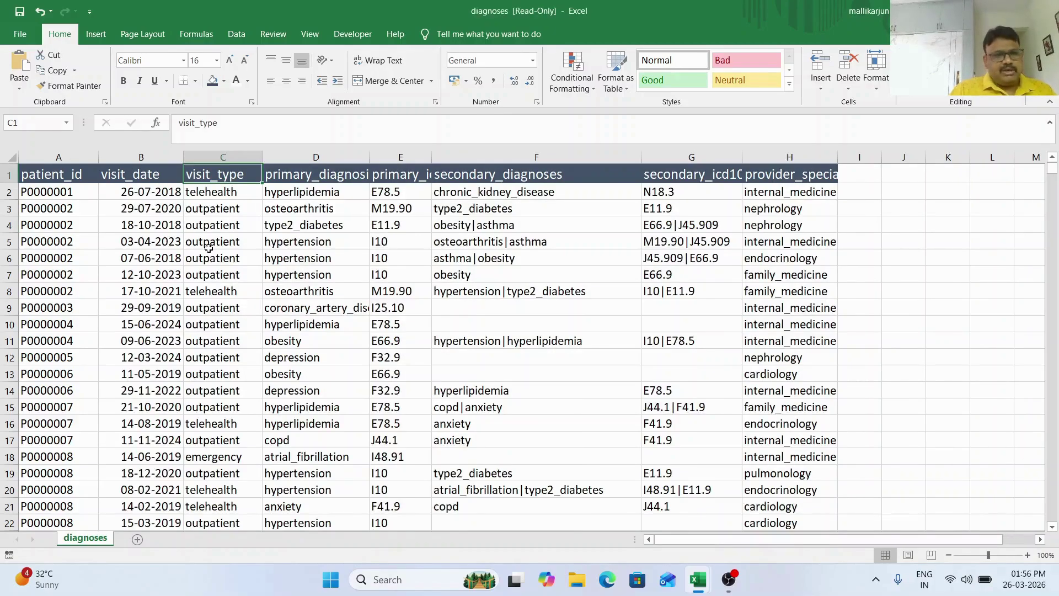
key("alt+Tab")
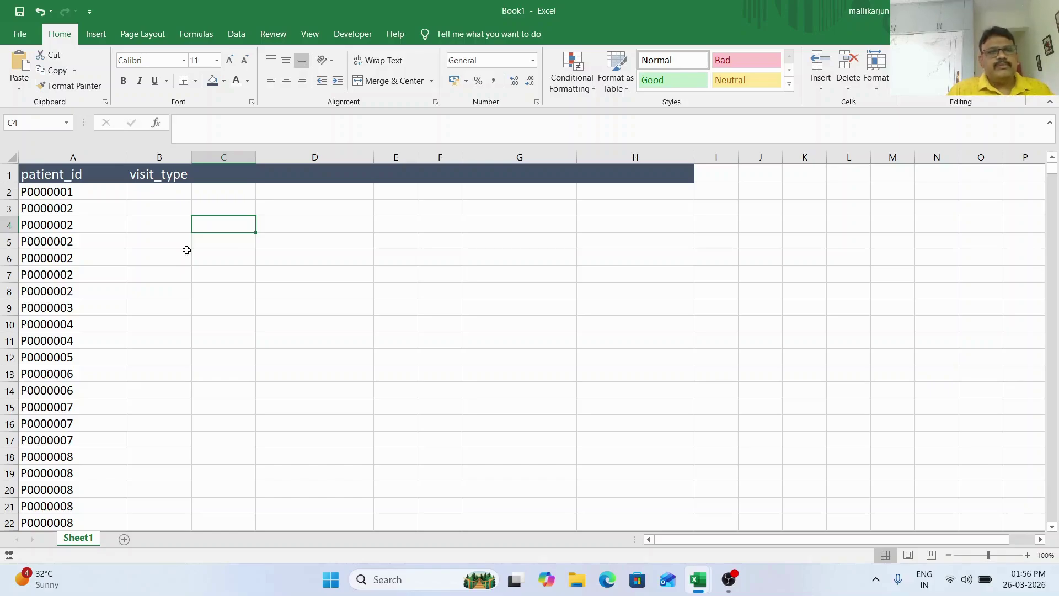
key("alt+Tab")
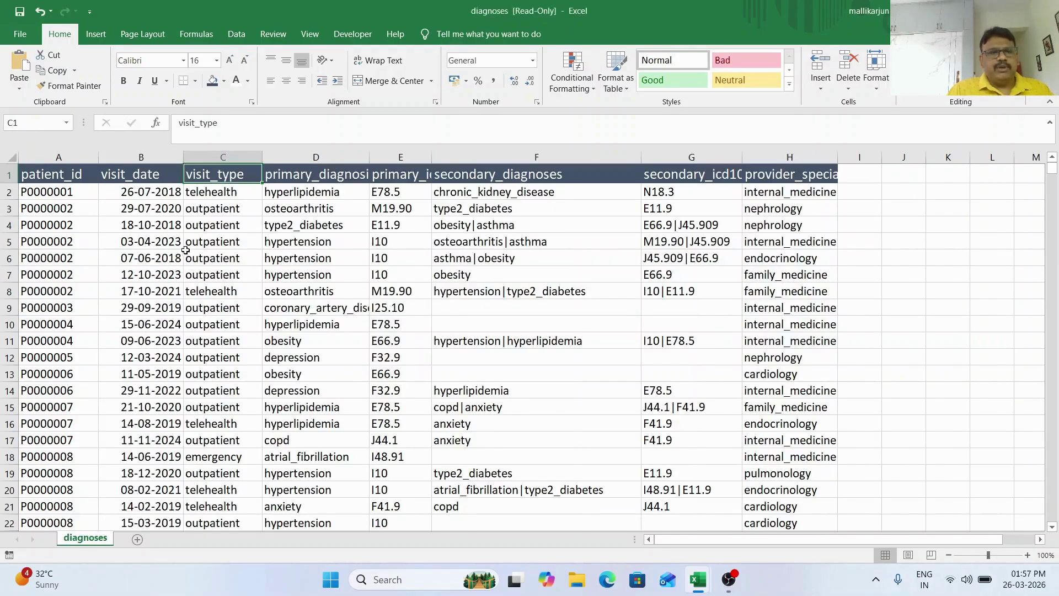
left_click(70, 158)
key("alt+Tab")
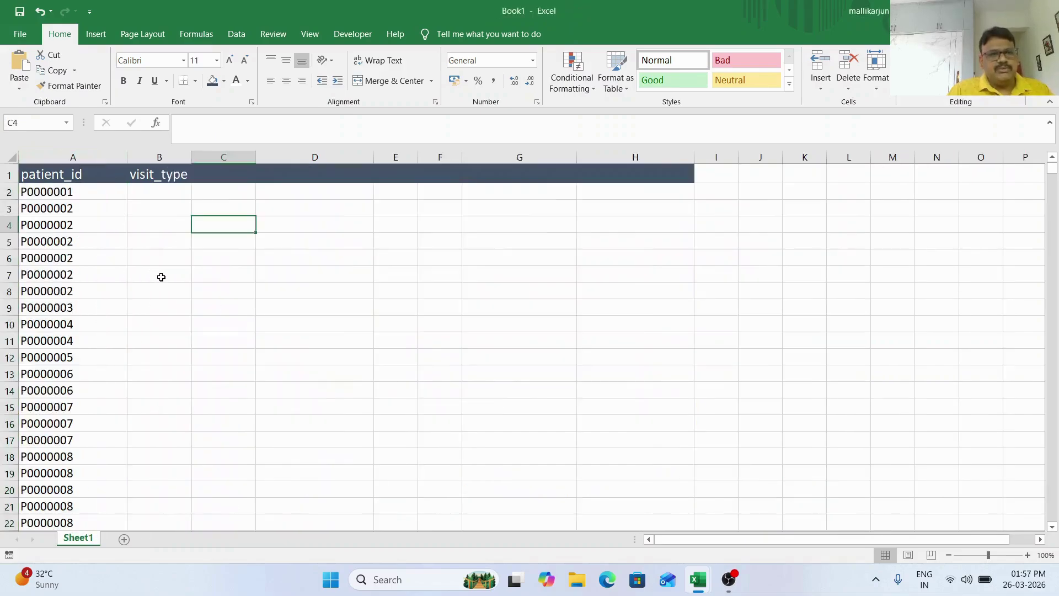
left_click(85, 155)
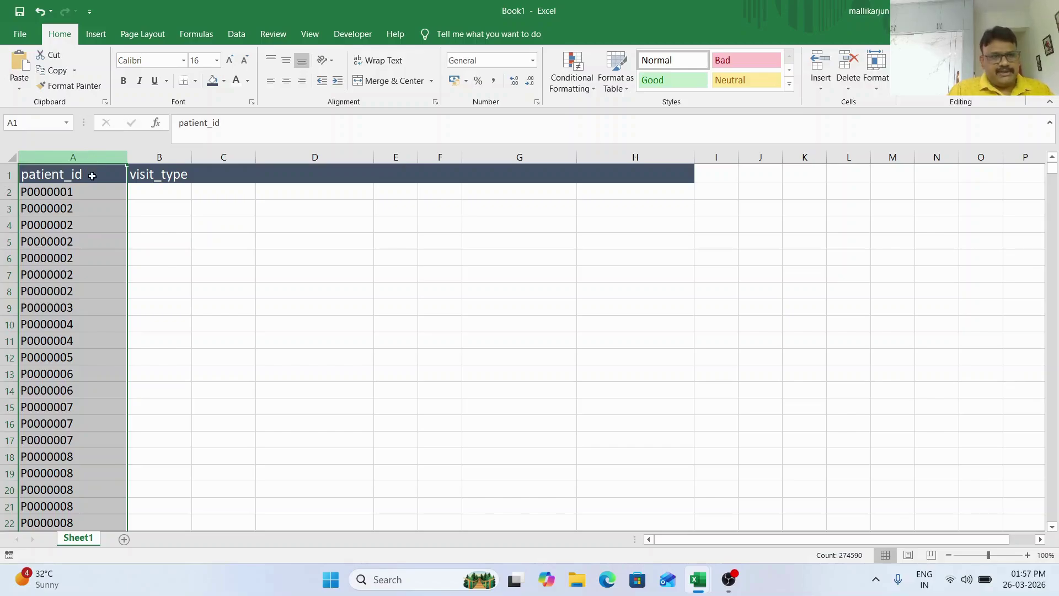
left_click(92, 253)
left_click(82, 160)
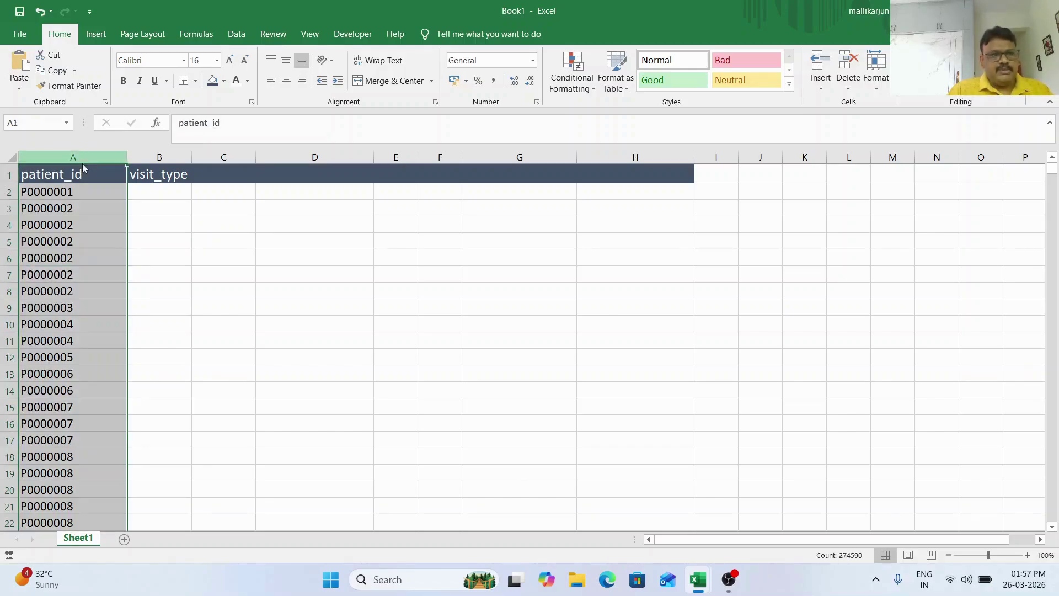
key("alt+Tab")
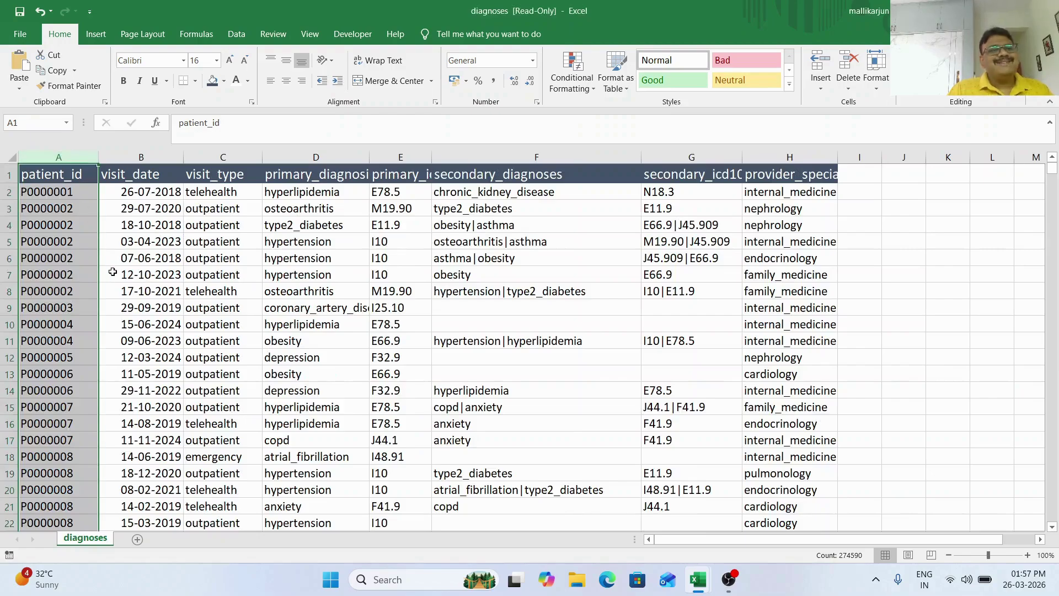
key("alt+Tab")
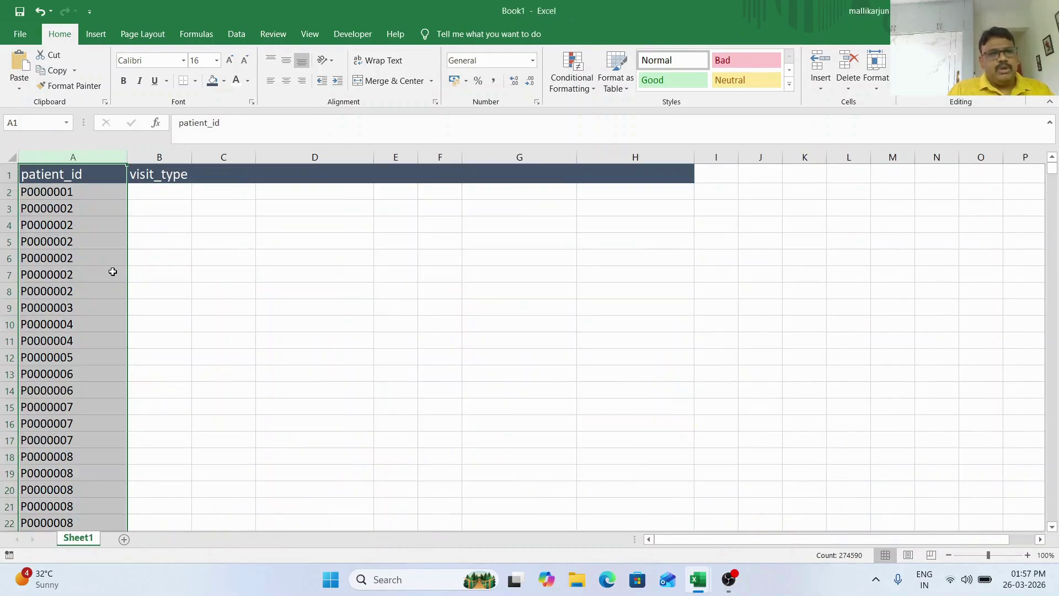
Step: Examine the first patient ID in Book1 as the lookup value and check it against the diagnoses workbook
left_click(78, 241)
left_click(81, 194)
left_click(76, 244)
left_click(84, 199)
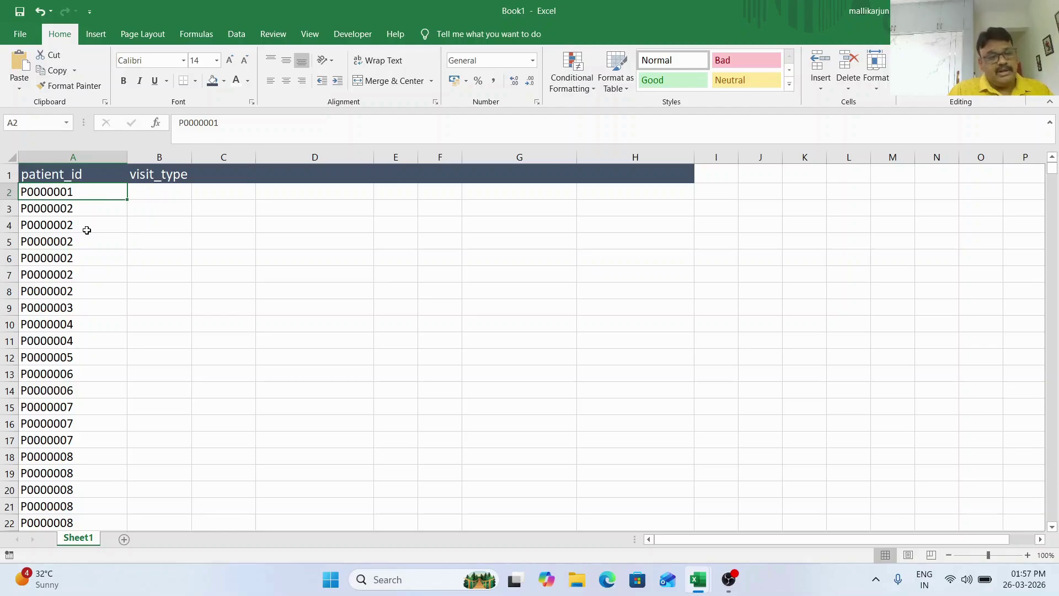
key("alt+Tab")
key("alt+Tab")
Step: Start a VLOOKUP formula in cell B2 under visit_type of Book1, with A2 as the lookup value
left_click(157, 195)
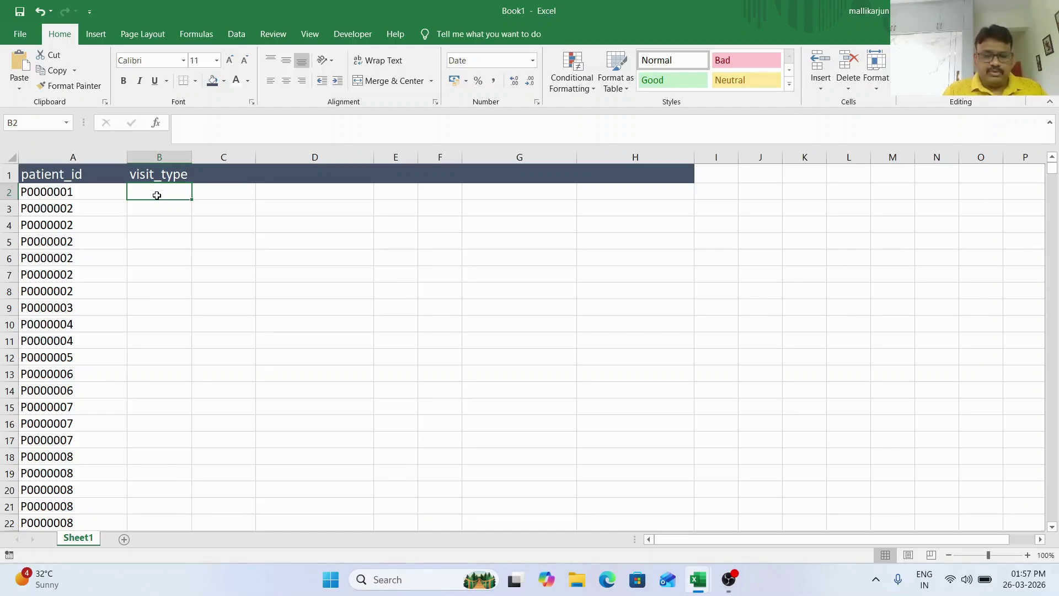
type("=")
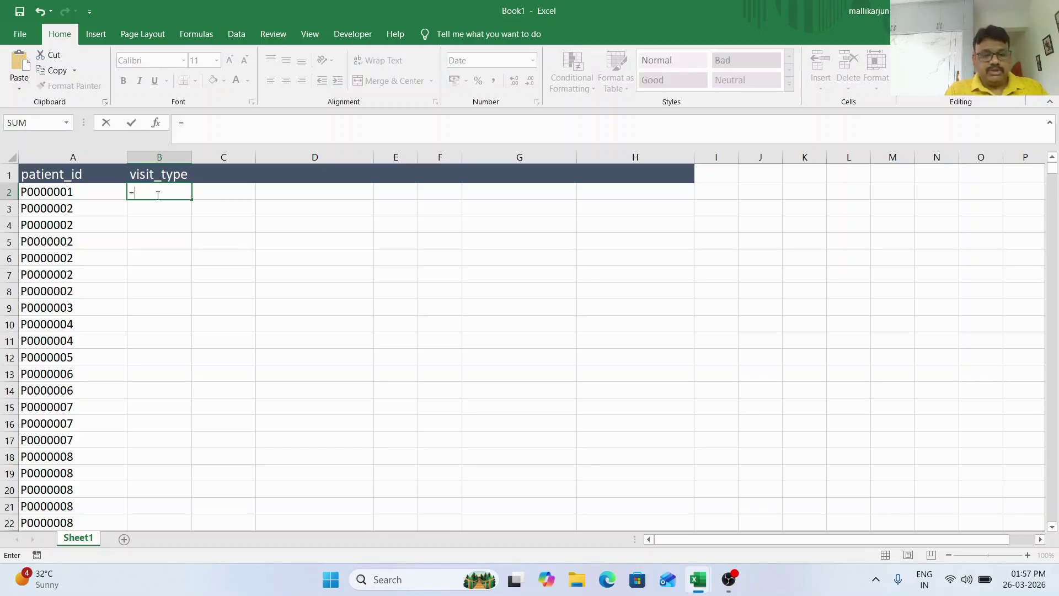
type("vl")
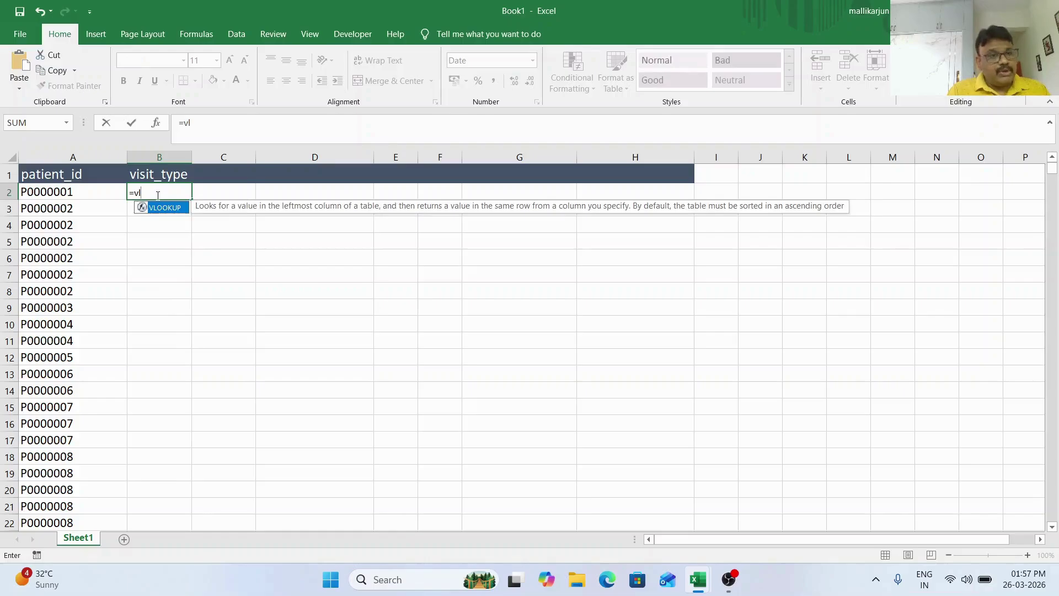
key("Tab")
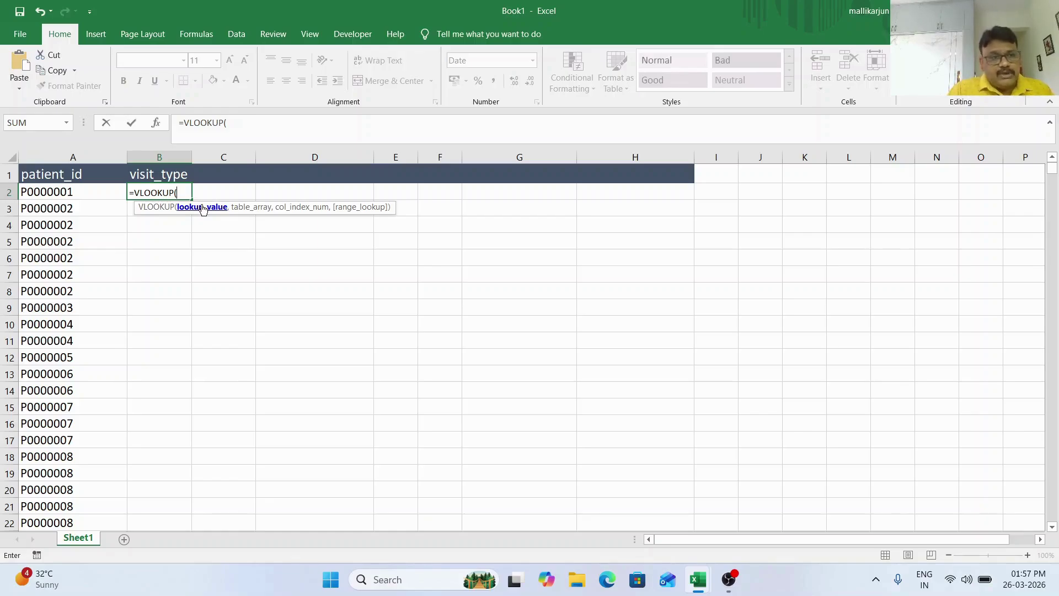
left_click(80, 197)
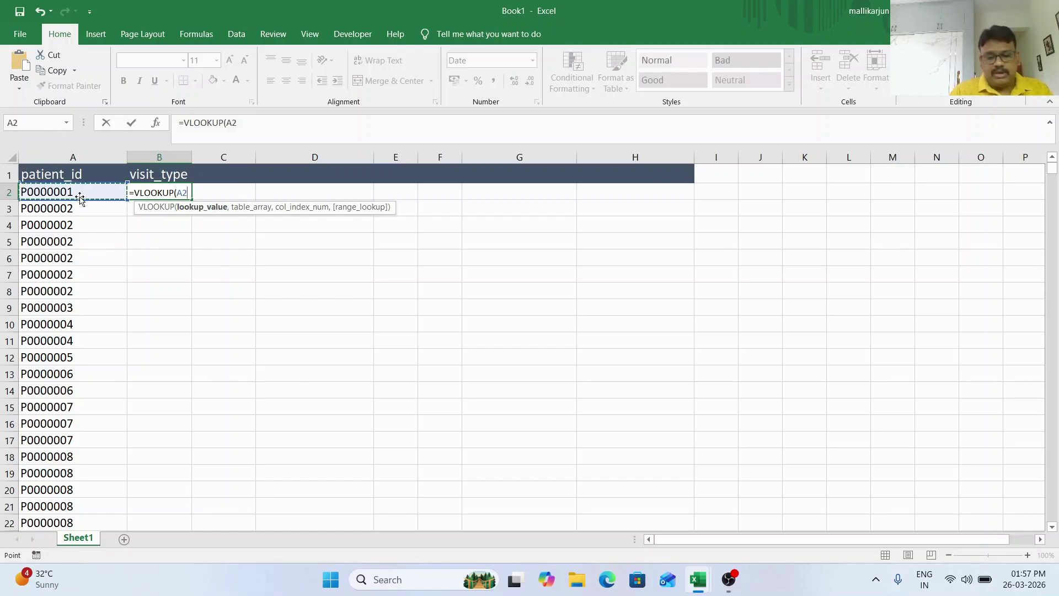
type(",")
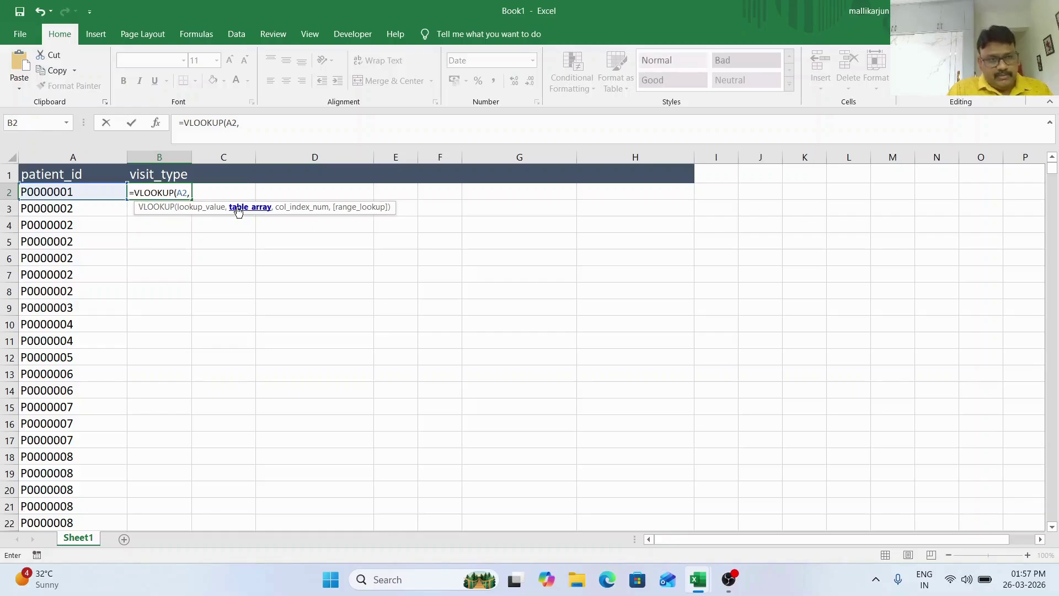
Step: Set the VLOOKUP table array to the range $A$1:$H$274589 on the diagnoses sheet of diagnoses.csv
key("ctrl+Tab")
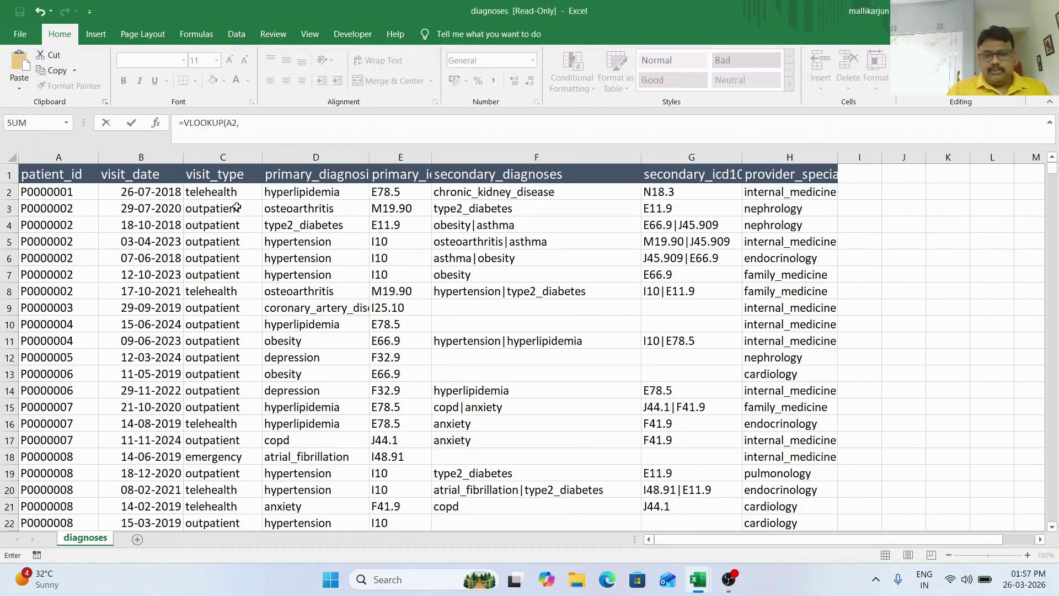
key("ctrl+Home")
key("ctrl+shift+Right")
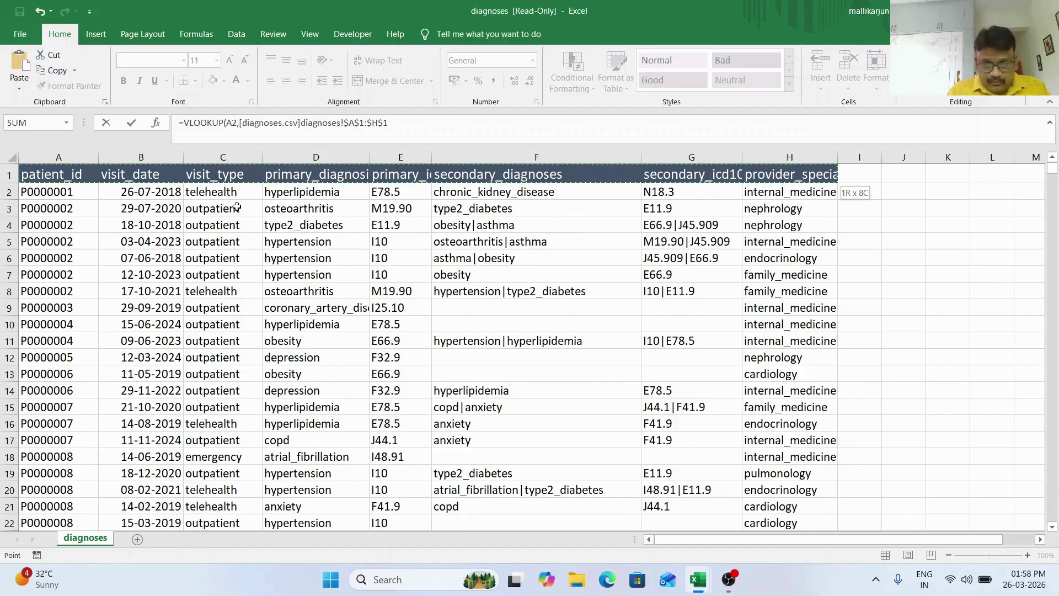
key("ctrl+shift+Down")
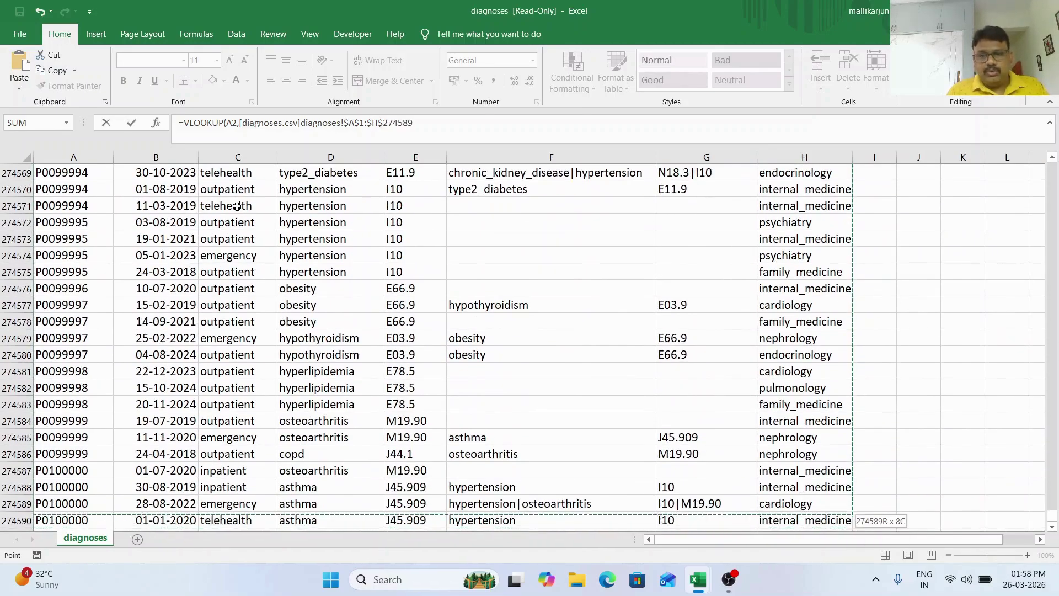
Step: Restart the VLOOKUP table array at cell $A$2 of the diagnoses sheet, checking the formula against Book1's lookup cell
key("ctrl+Home")
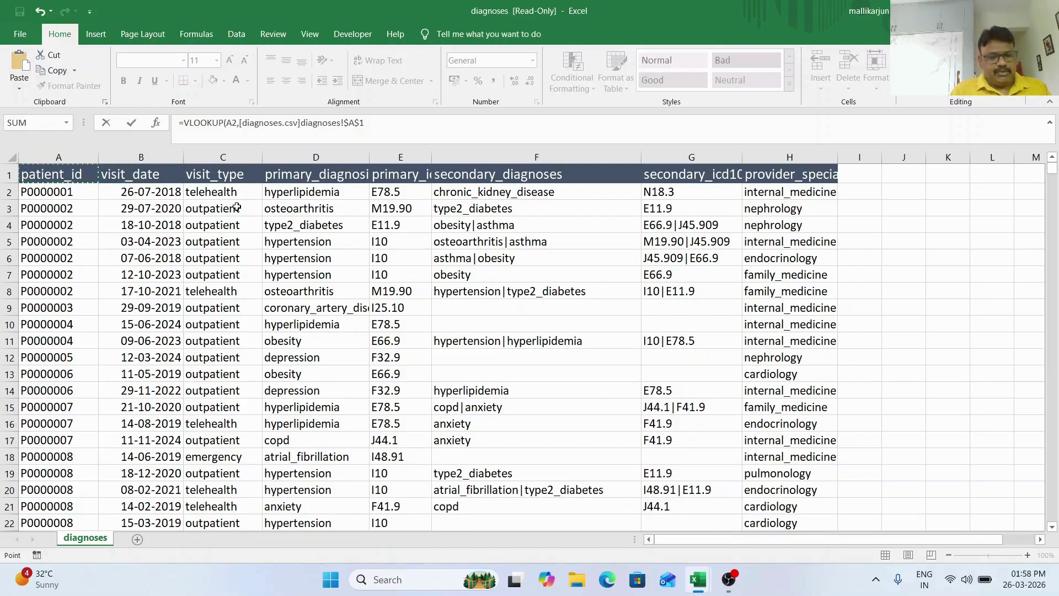
key("ctrl+Tab")
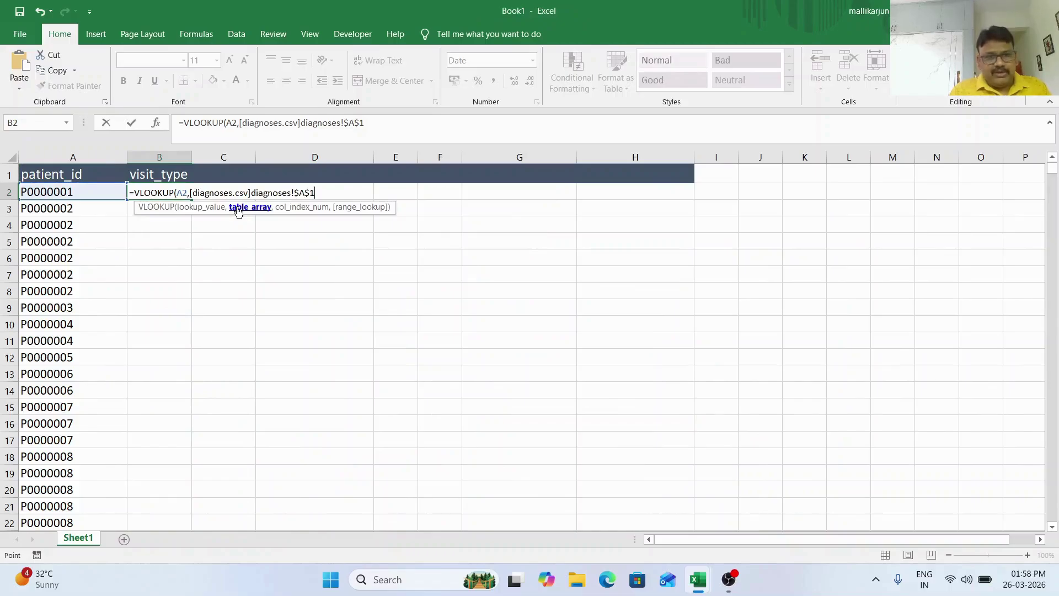
key("ctrl+Tab")
key("Down")
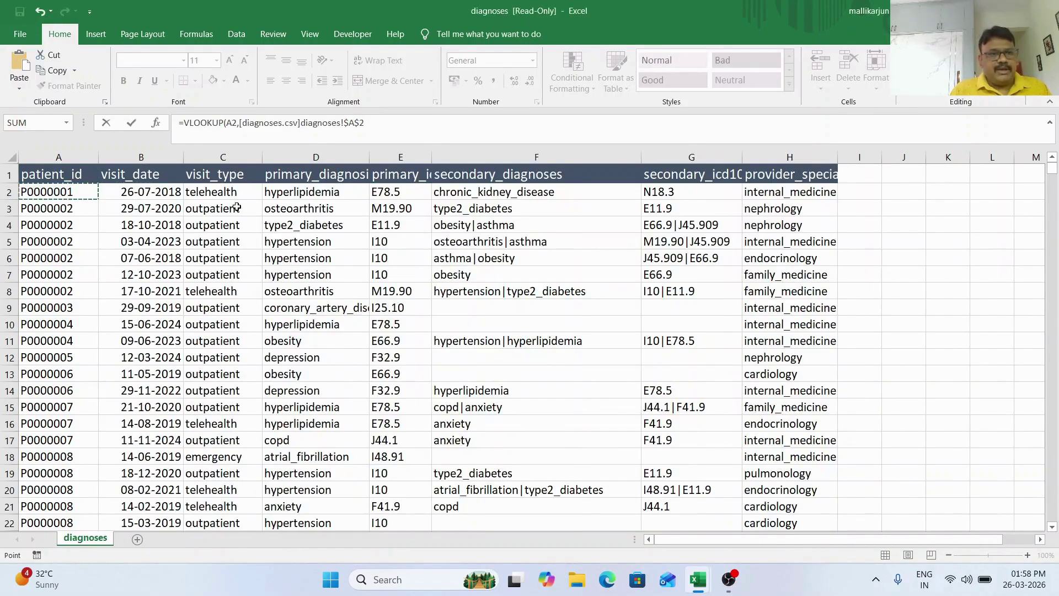
key("ctrl+Tab")
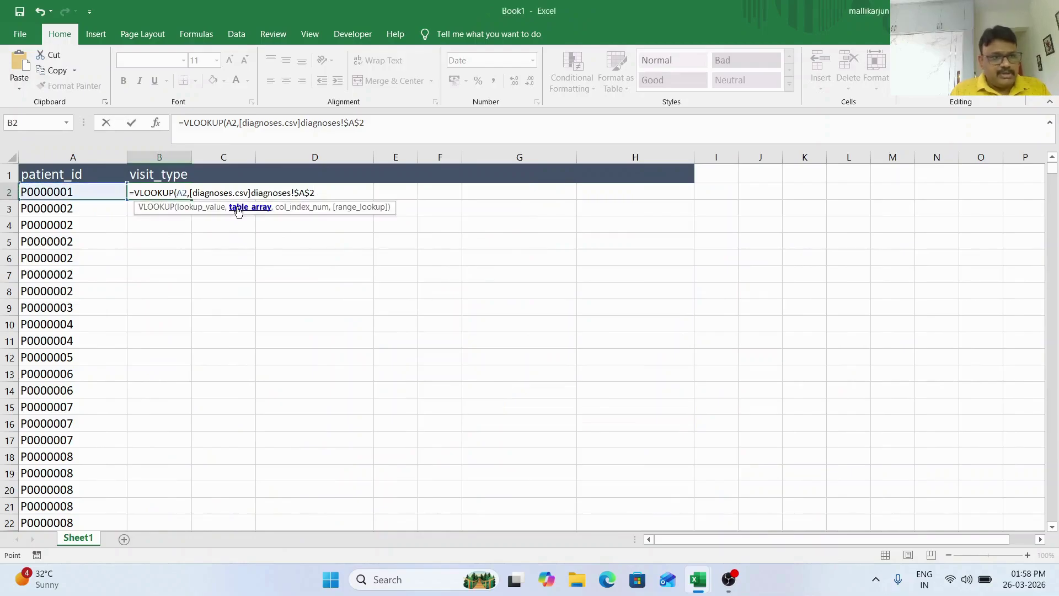
key("ctrl+Tab")
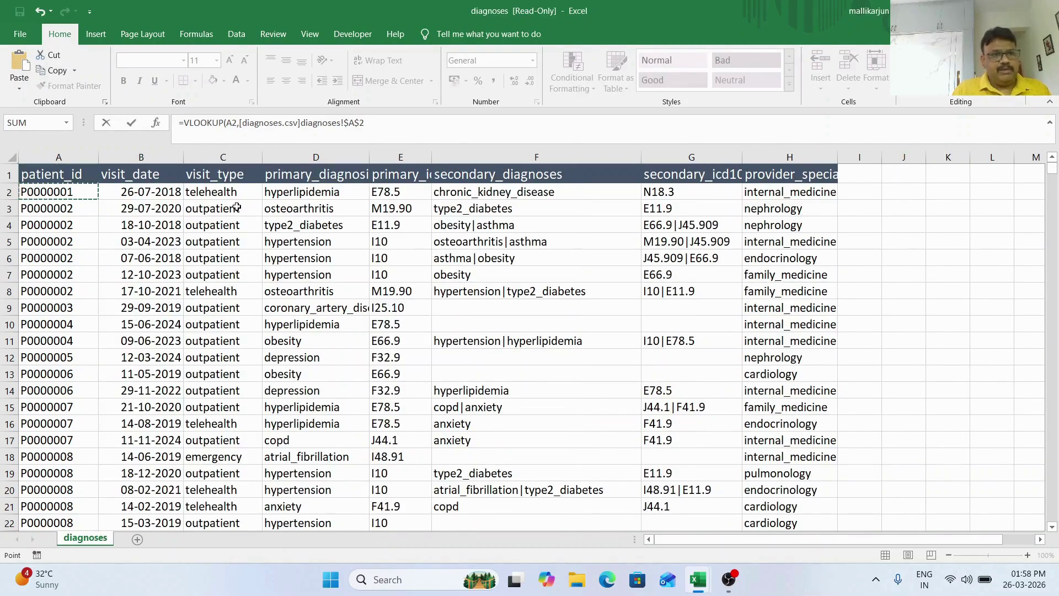
key("ctrl+Tab")
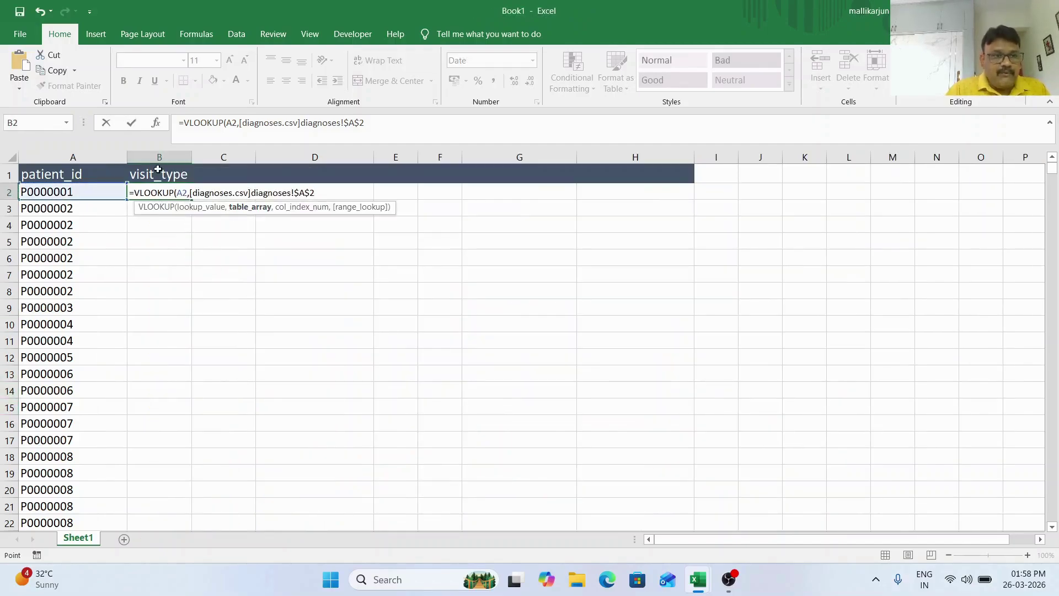
key("ctrl+Tab")
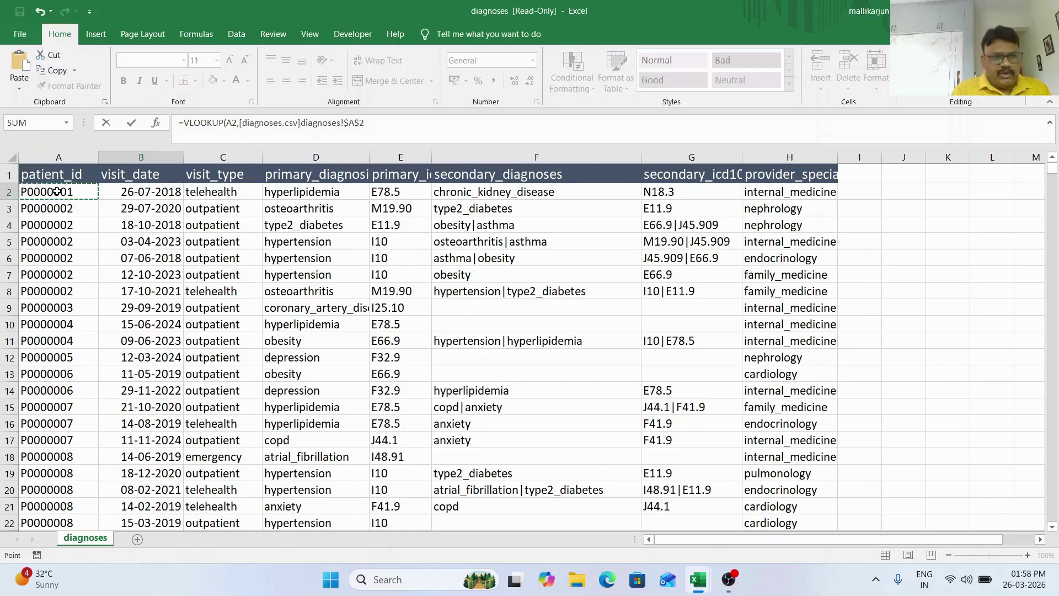
Step: Extend the table array from patient_id through visit_type to cover $A$2:$C$274590 on the diagnoses sheet
key("shift+Right")
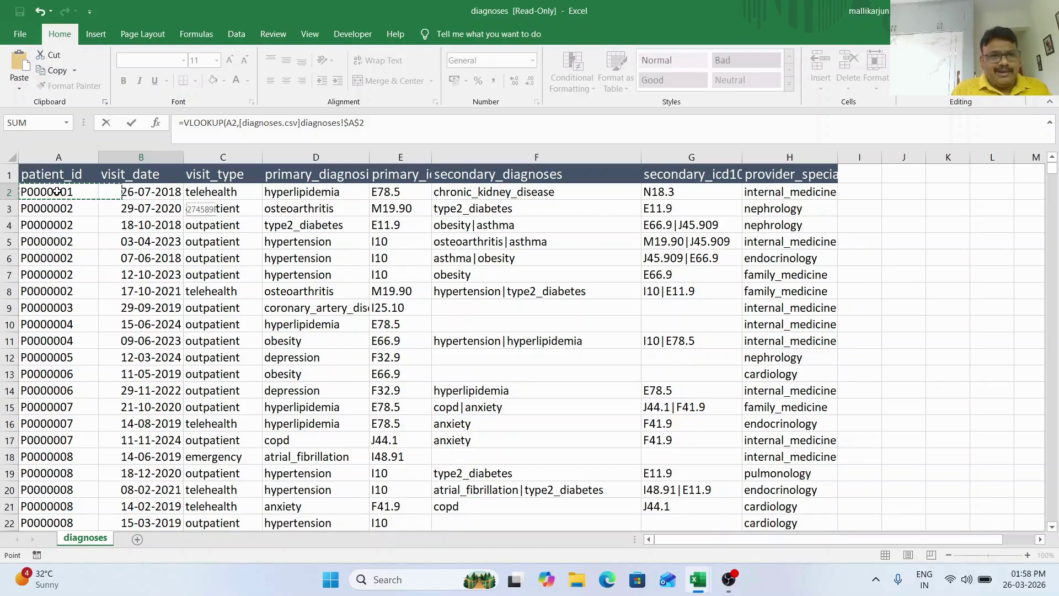
key("shift+Right")
key("shift+Left")
key("shift+Right")
key("shift+Left")
key("shift+Left")
key("shift+Right")
key("shift+Right")
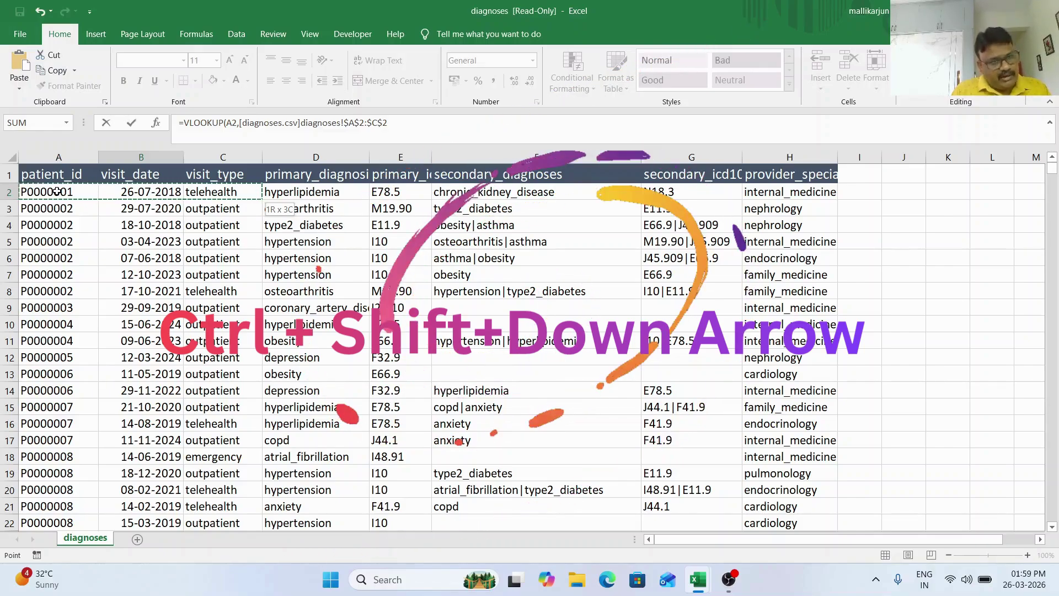
key("ctrl+shift+Down")
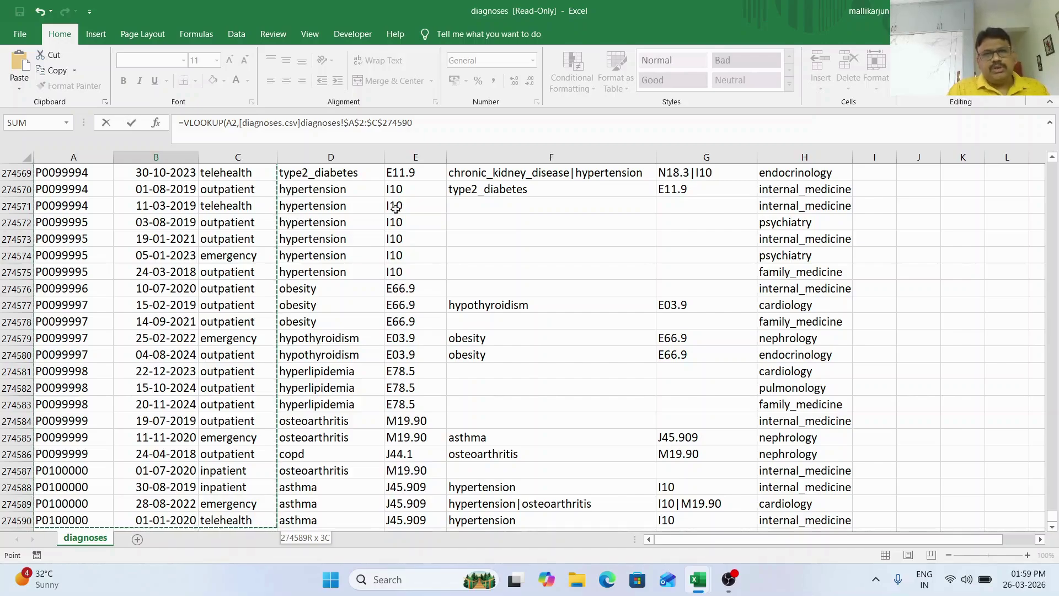
Step: Complete the VLOOKUP formula with column index 3 and range lookup 0 for an exact match
left_click(437, 127)
type(",")
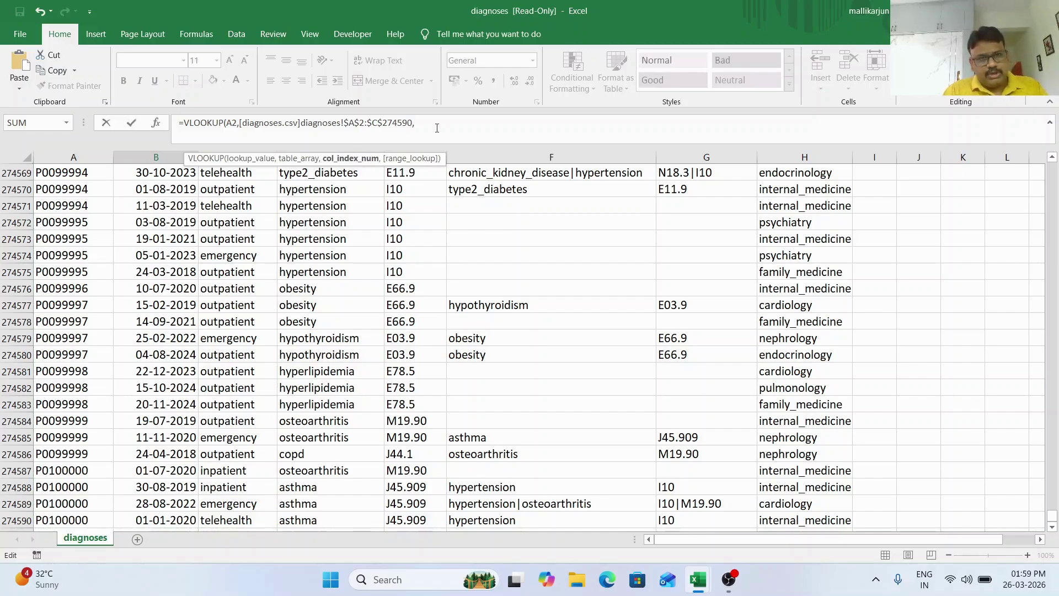
type("3")
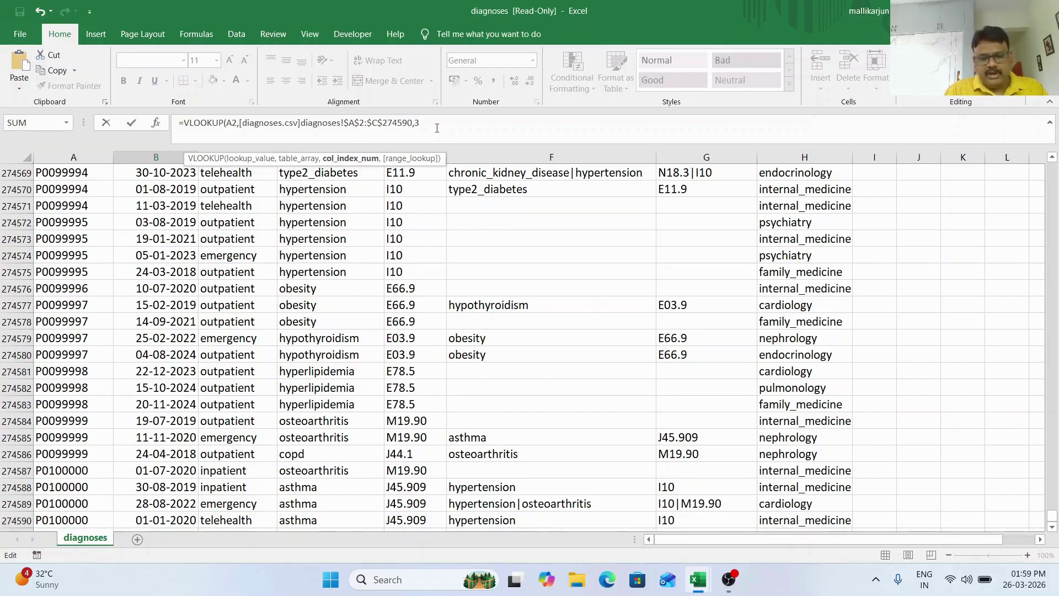
type(",")
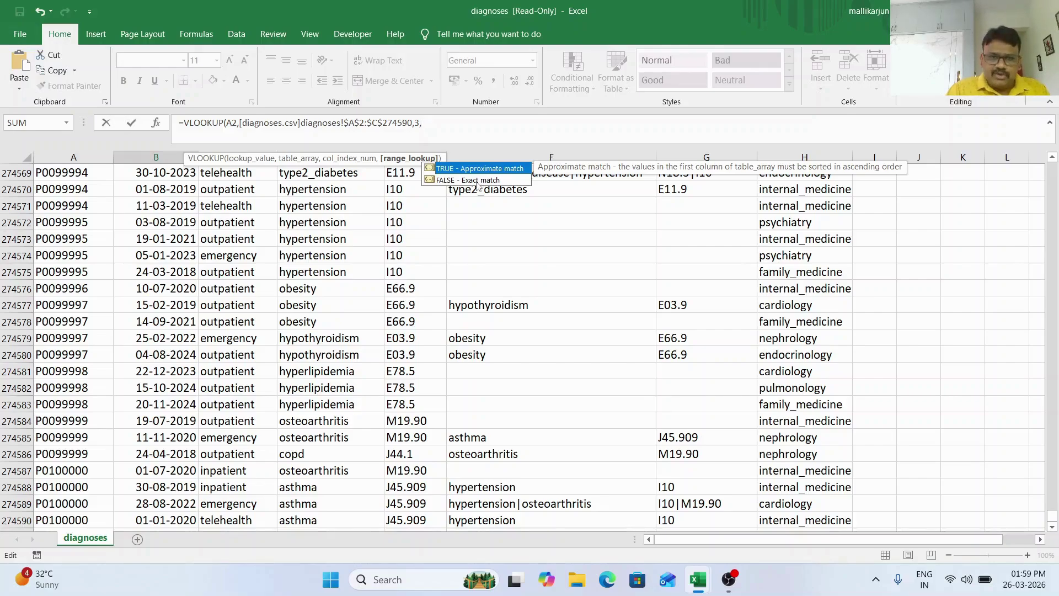
type("0")
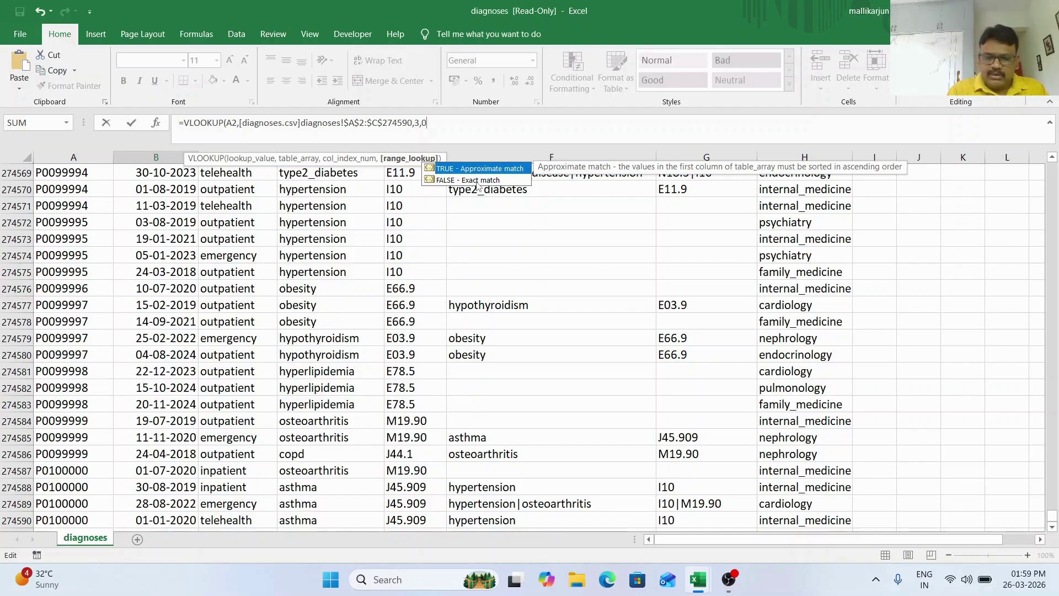
type(")")
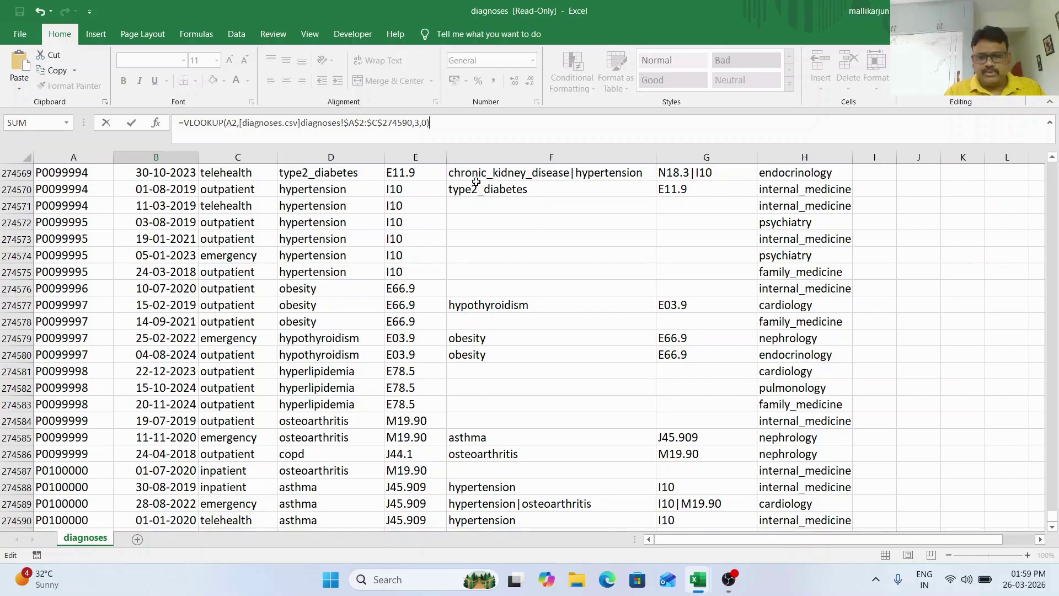
key("Return")
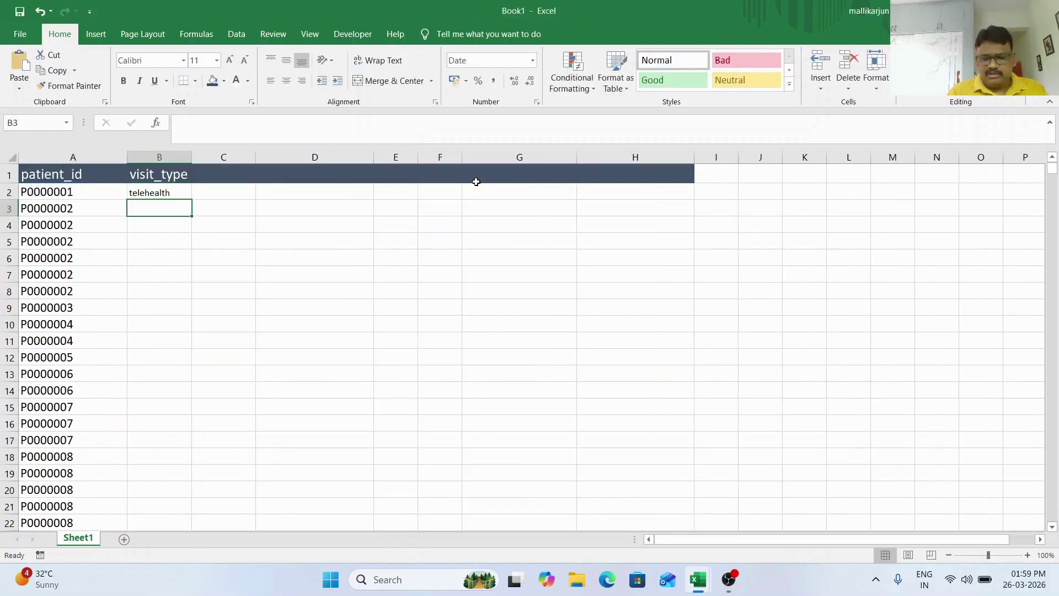
Step: Fill the VLOOKUP formula from B2 down the whole visit_type column of Book1
key("Up")
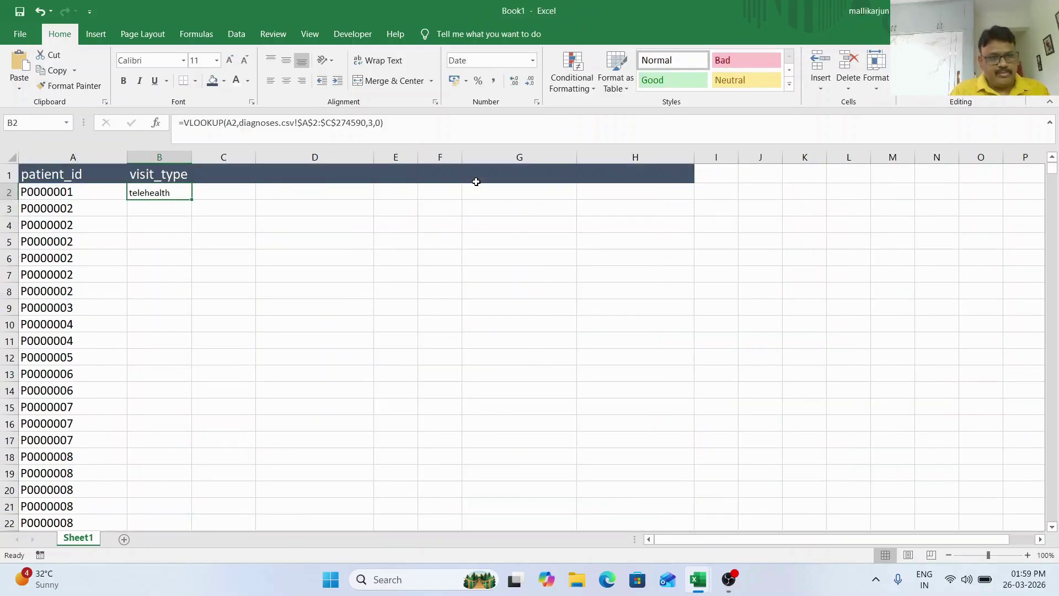
key("Left")
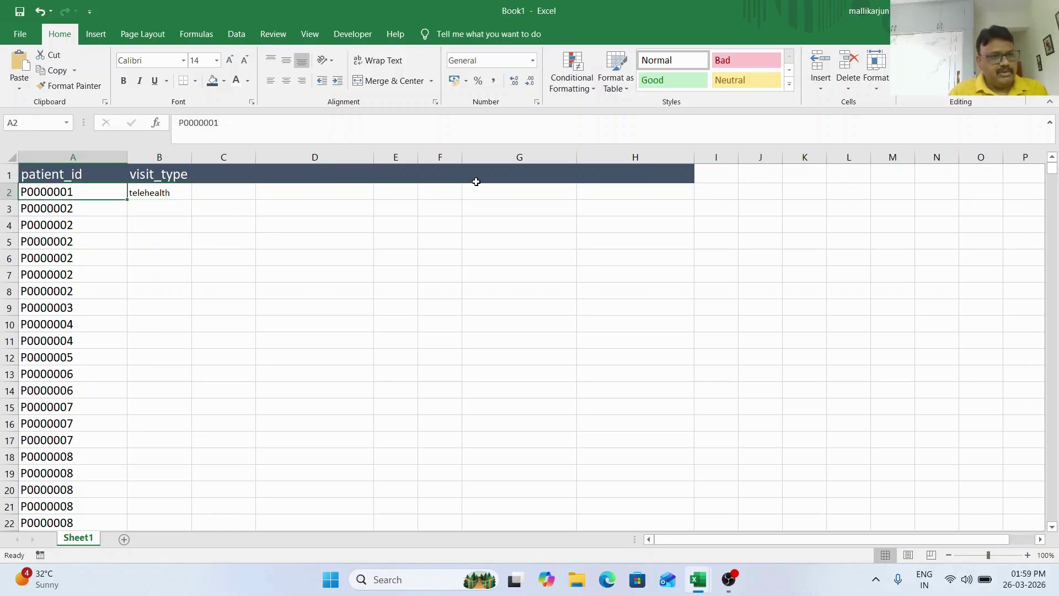
key("Right")
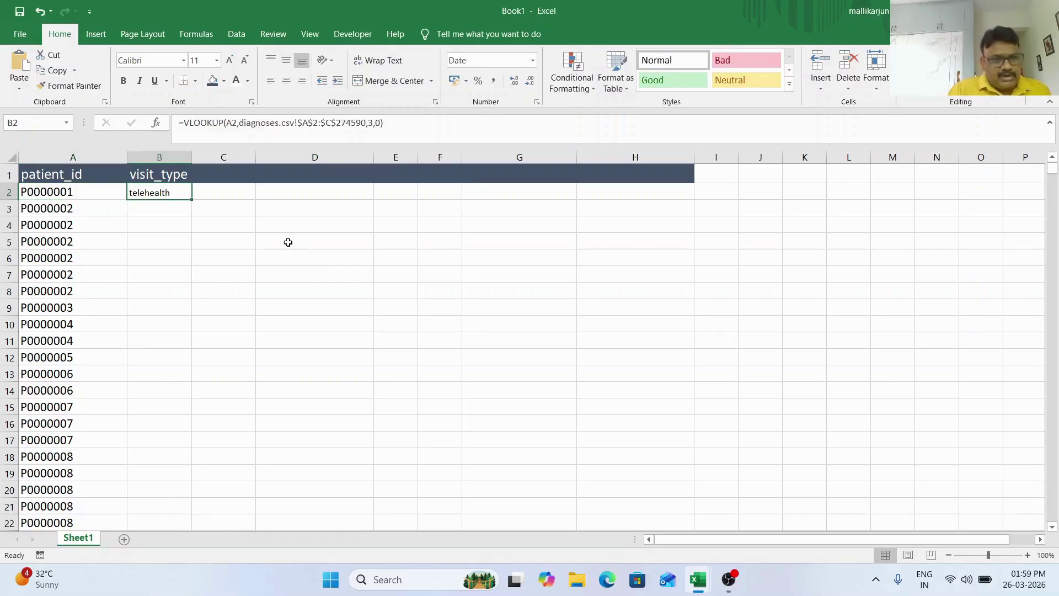
double_click(192, 199)
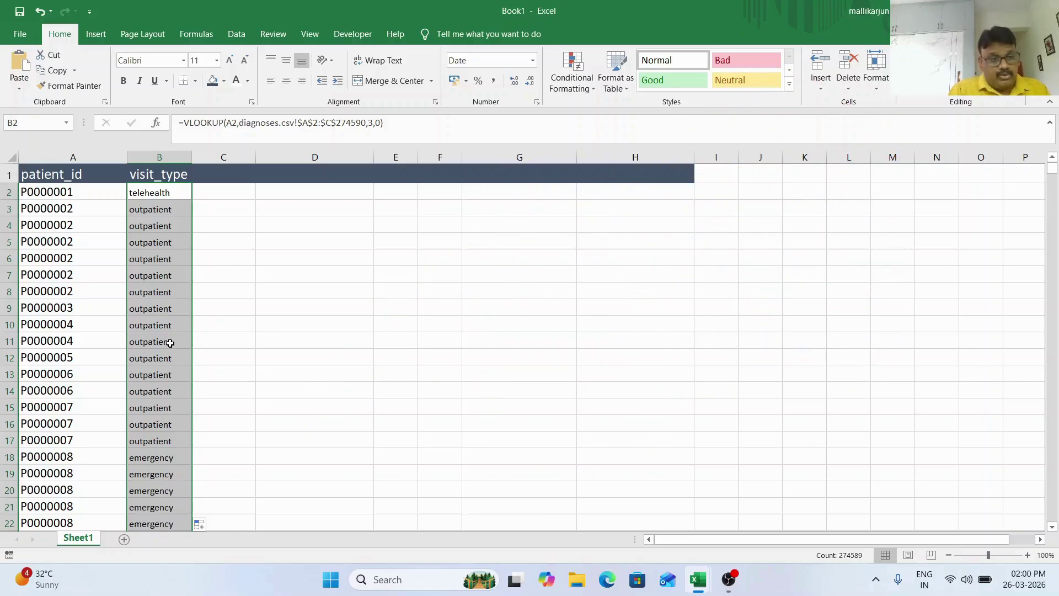
Step: Compare the first rows of patient_id and visit_type in Book1 with the source rows in the diagnoses workbook
key("alt+Tab")
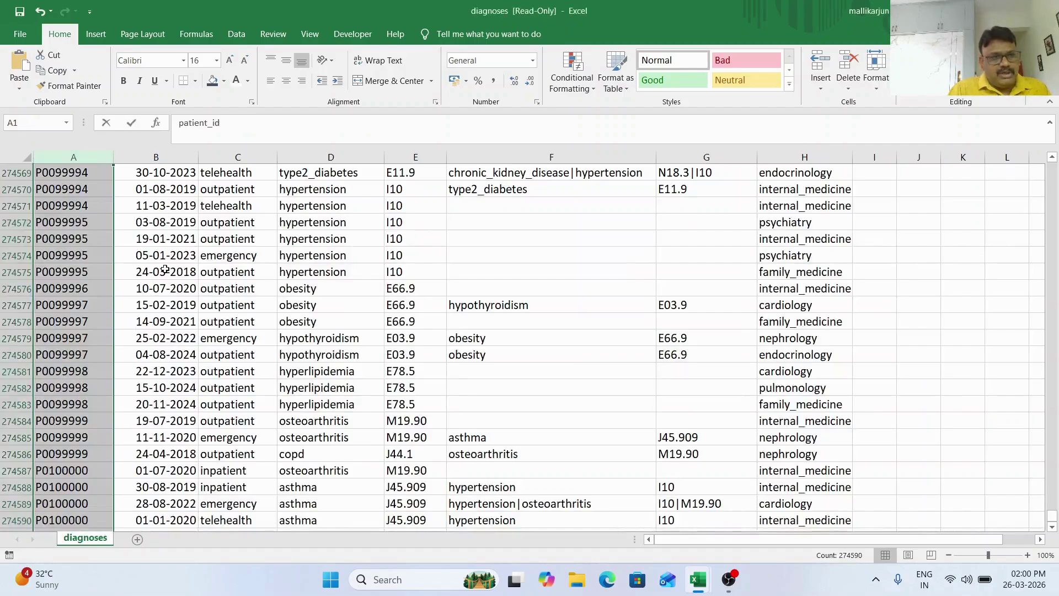
scroll(160, 265, "up", 10)
left_click(89, 270)
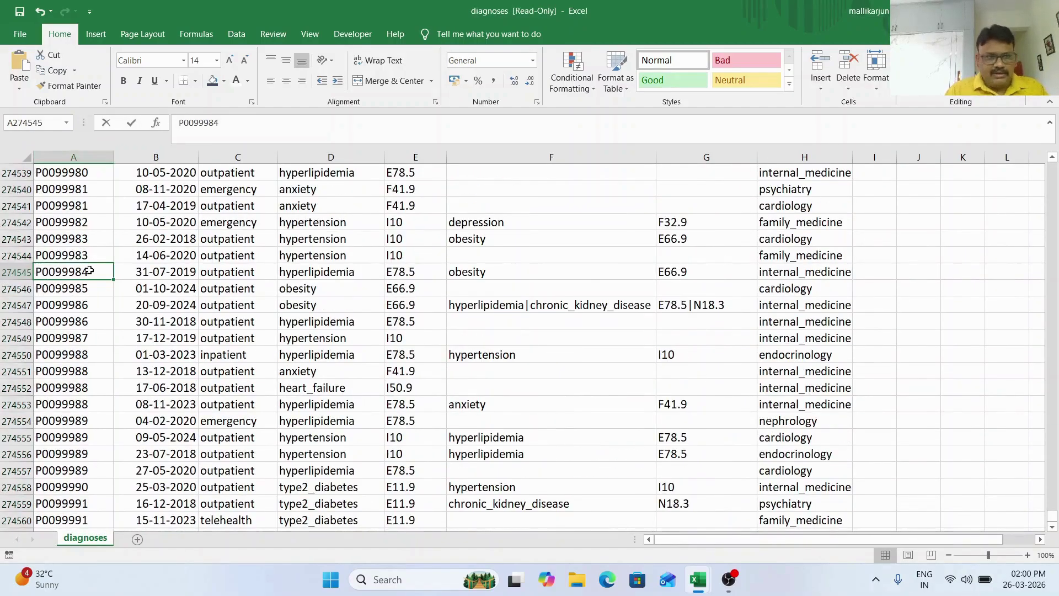
key("ctrl+Home")
key("alt+Tab")
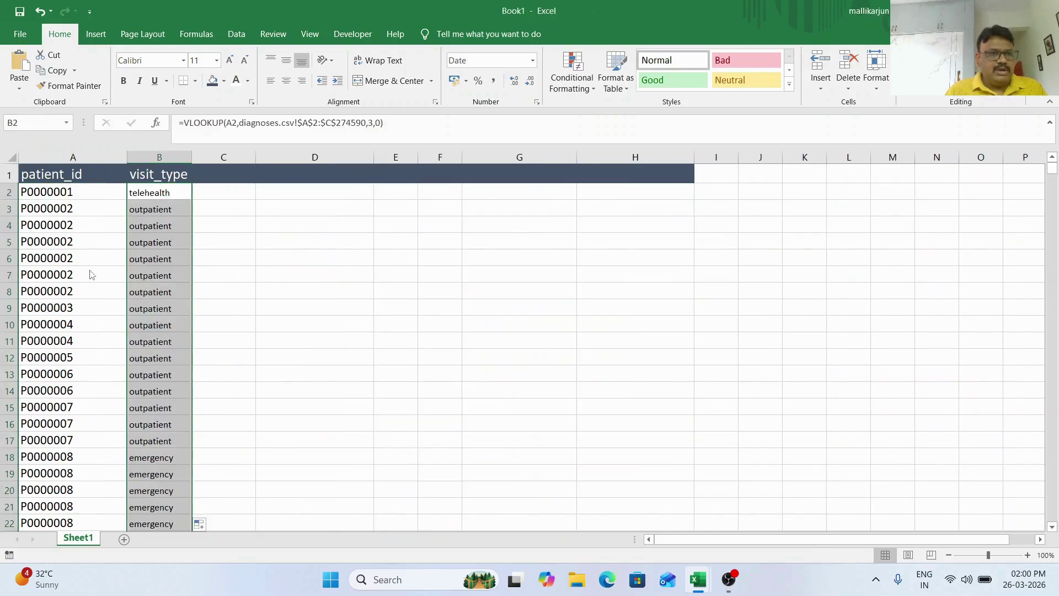
key("Left")
key("Right")
key("Left")
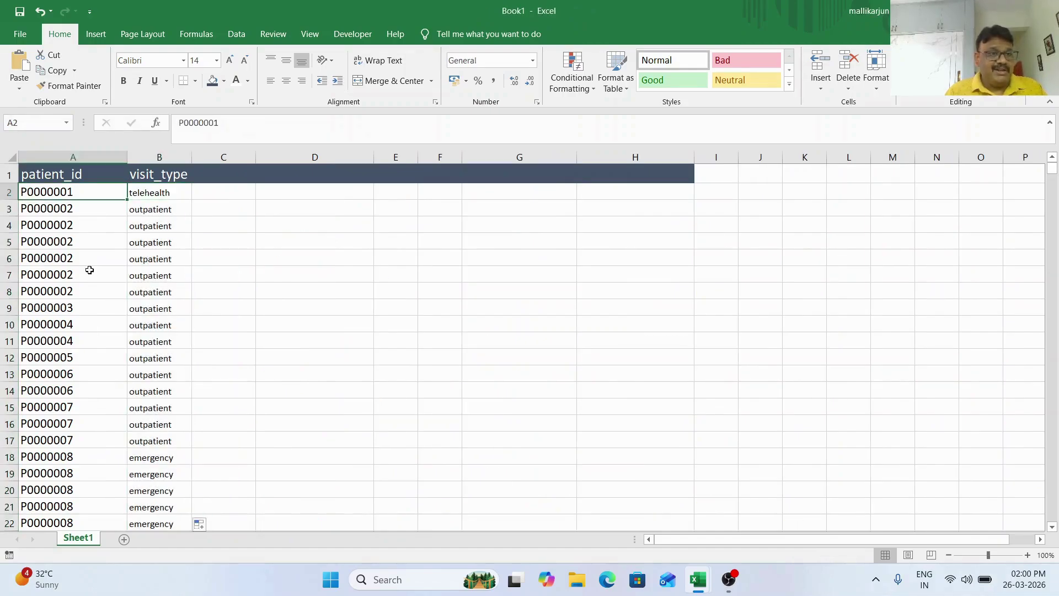
key("alt+Tab")
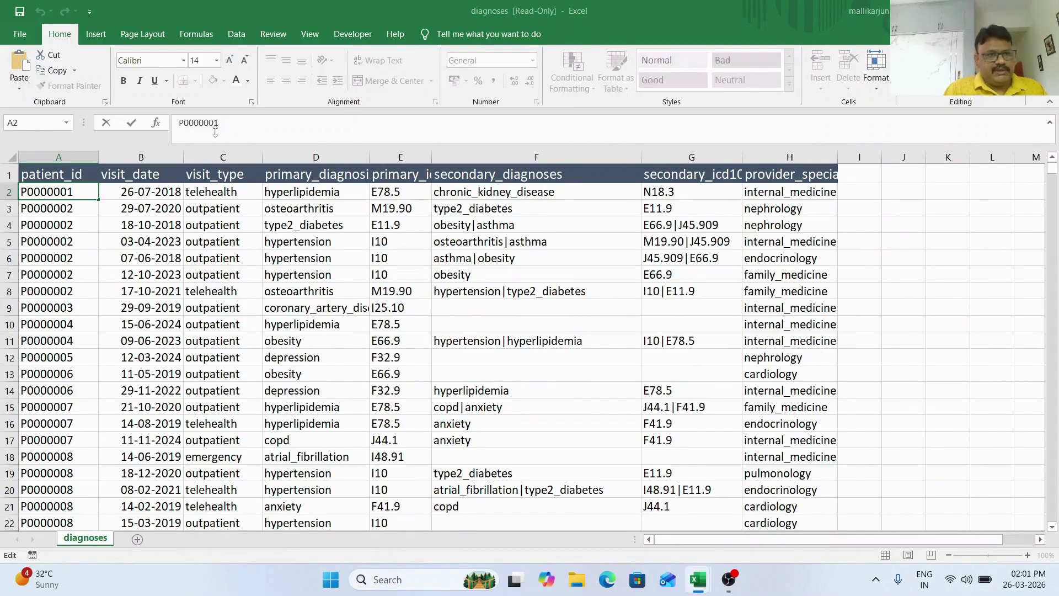
key("alt+Tab")
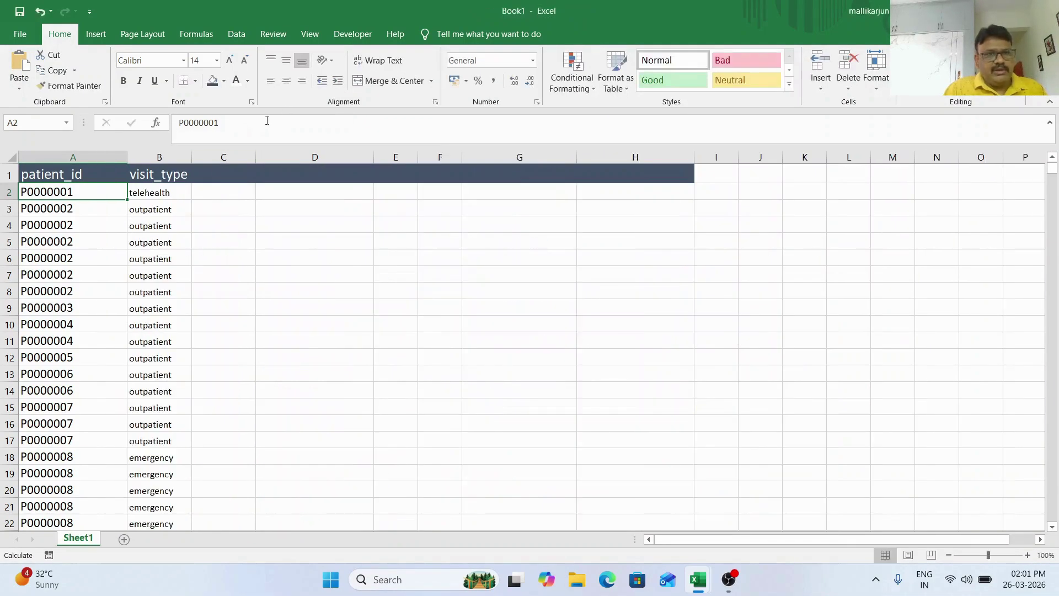
Step: Append a 2 to the patient ID in A2 of Book1 to test the lookup with an ID missing from diagnoses
left_click(267, 121)
type("2")
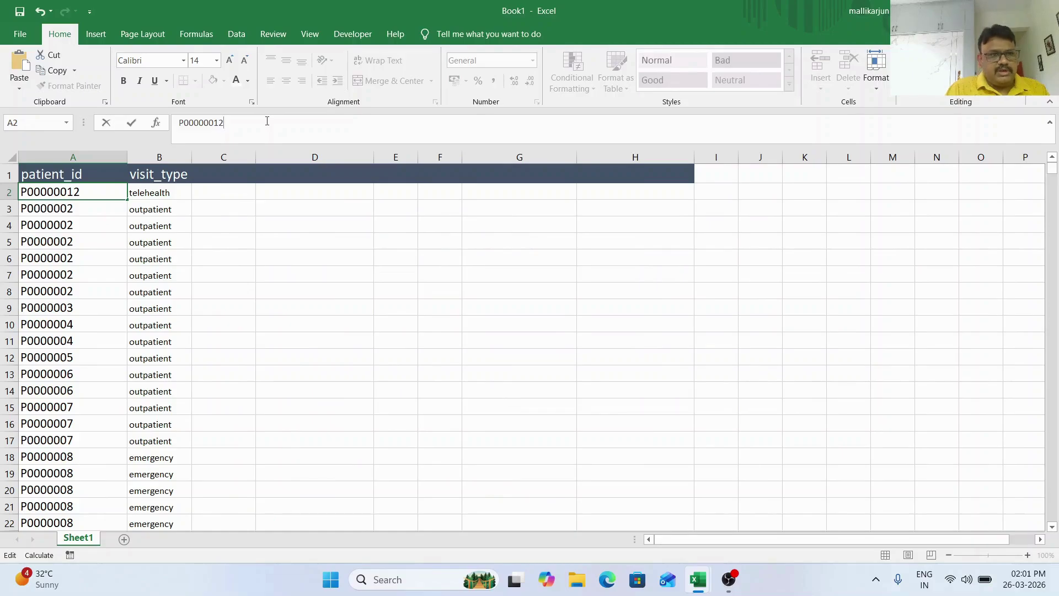
left_click(210, 225)
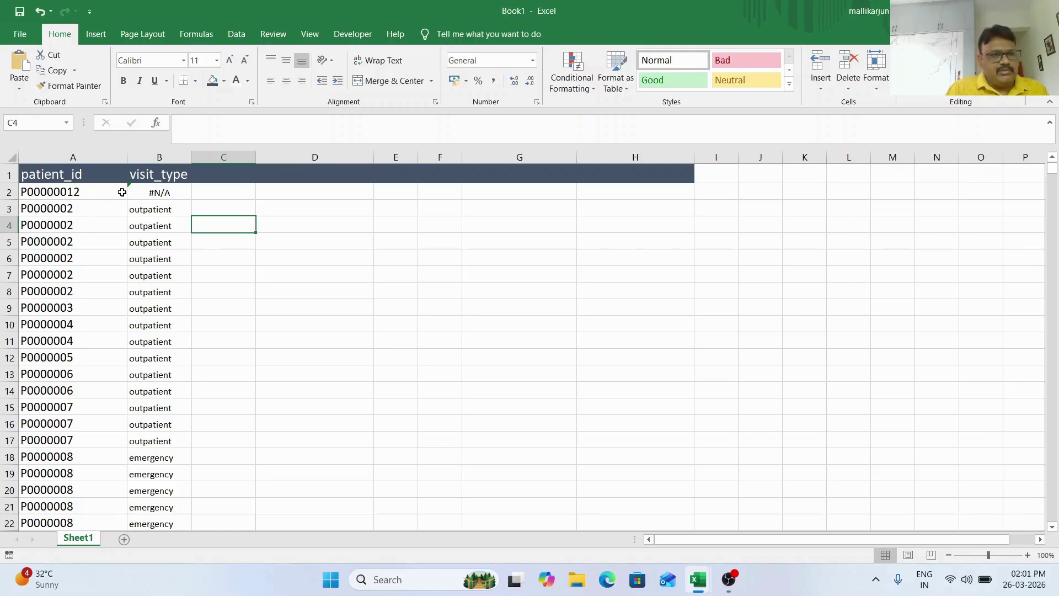
key("alt+Tab")
key("alt+Tab")
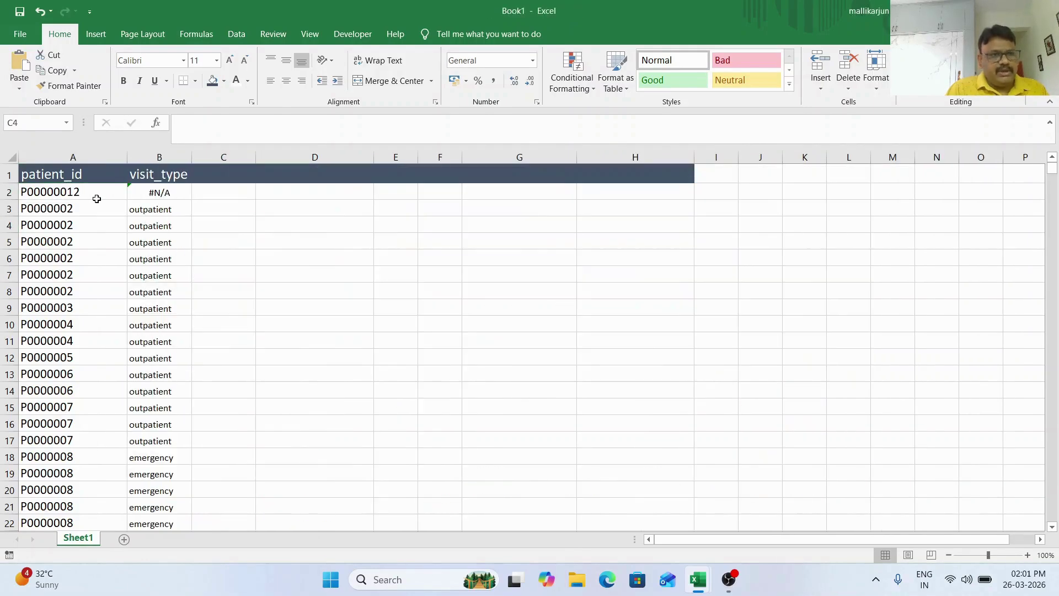
Step: Remove the extra final digit from the patient ID in A2 of Book1
left_click(87, 189)
left_click(259, 128)
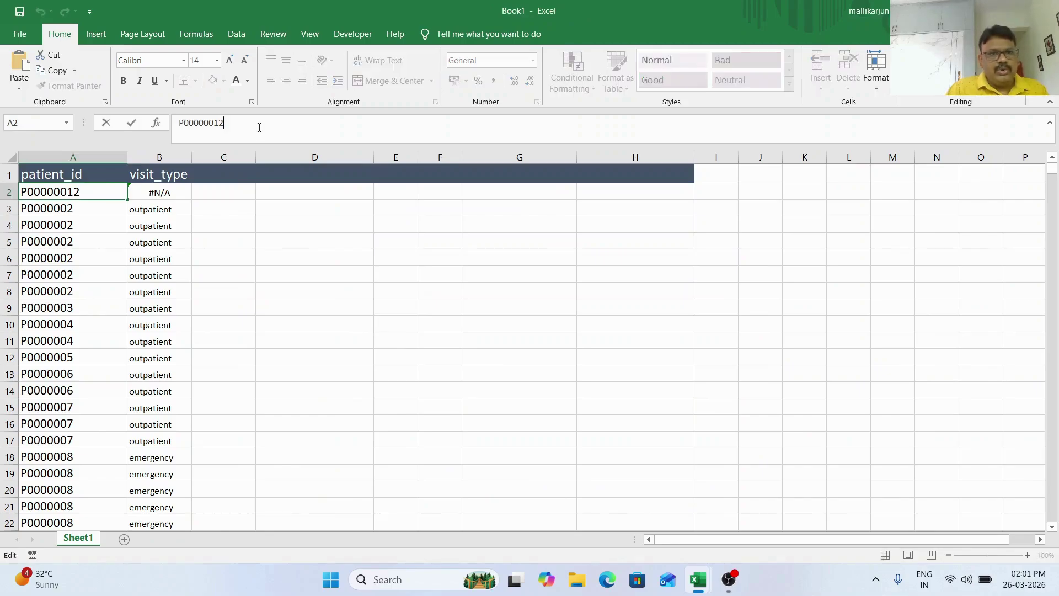
key("BackSpace")
key("Tab")
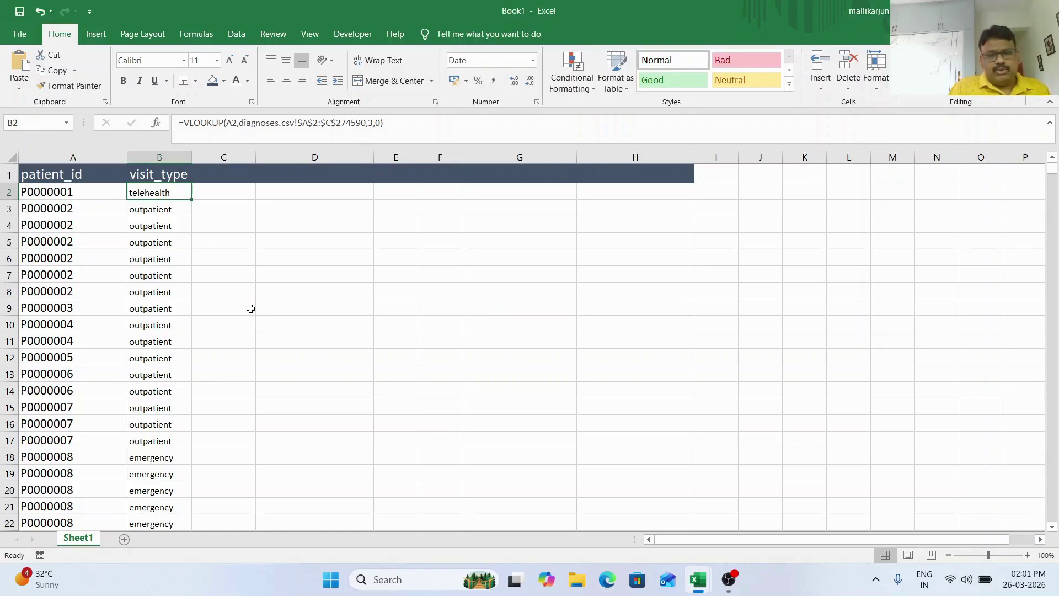
Step: Review the filled visit_type column from B2 to its last row and check the formulas in its first cells
key("ctrl+shift+Down")
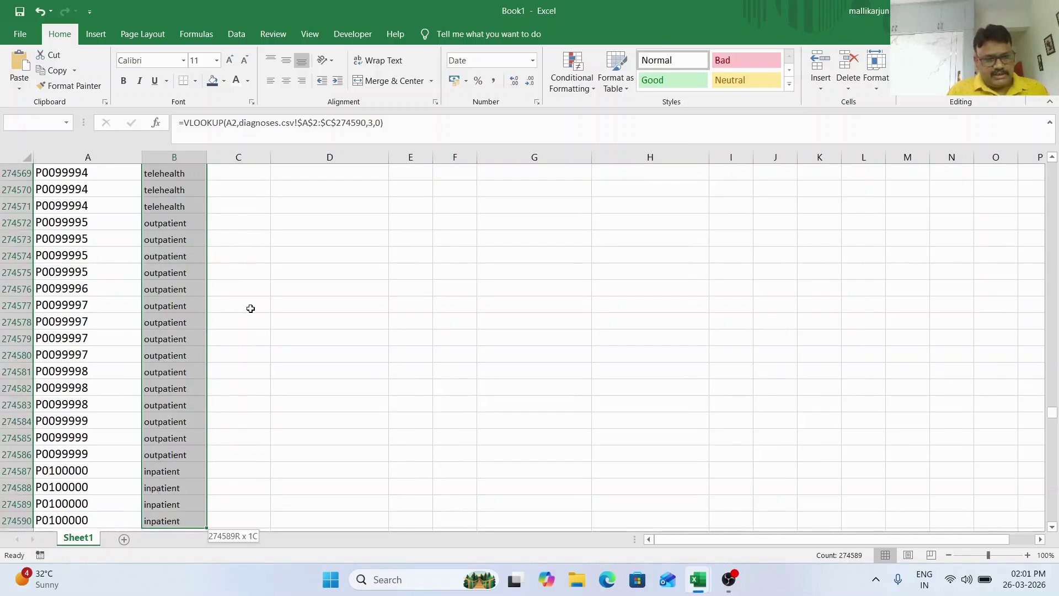
key("ctrl+Up")
key("Down")
key("Down")
key("Down")
key("Down")
key("Down")
key("Down")
key("ctrl+Up")
Step: Replace the VLOOKUP formulas in B2:B274590 of Book1 with their values by copying and pasting them in place as values only
key("Down")
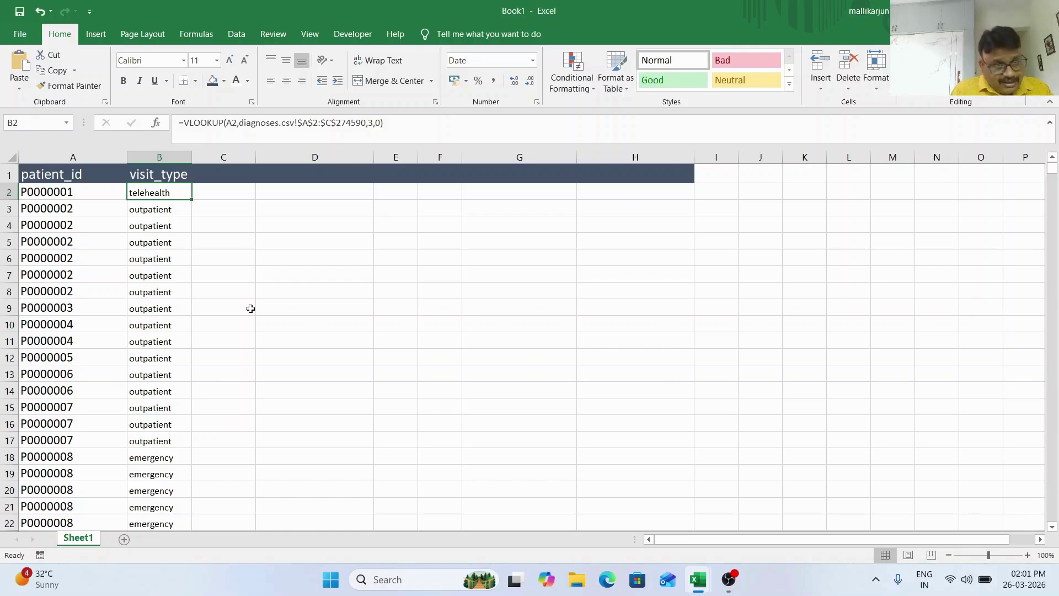
key("ctrl+shift+Down")
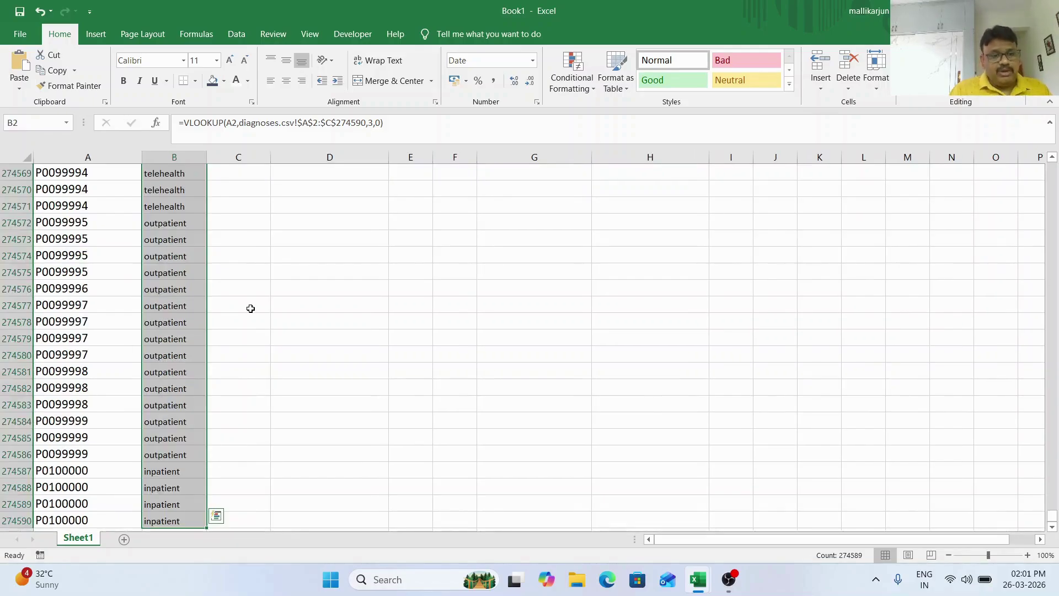
key("ctrl+c")
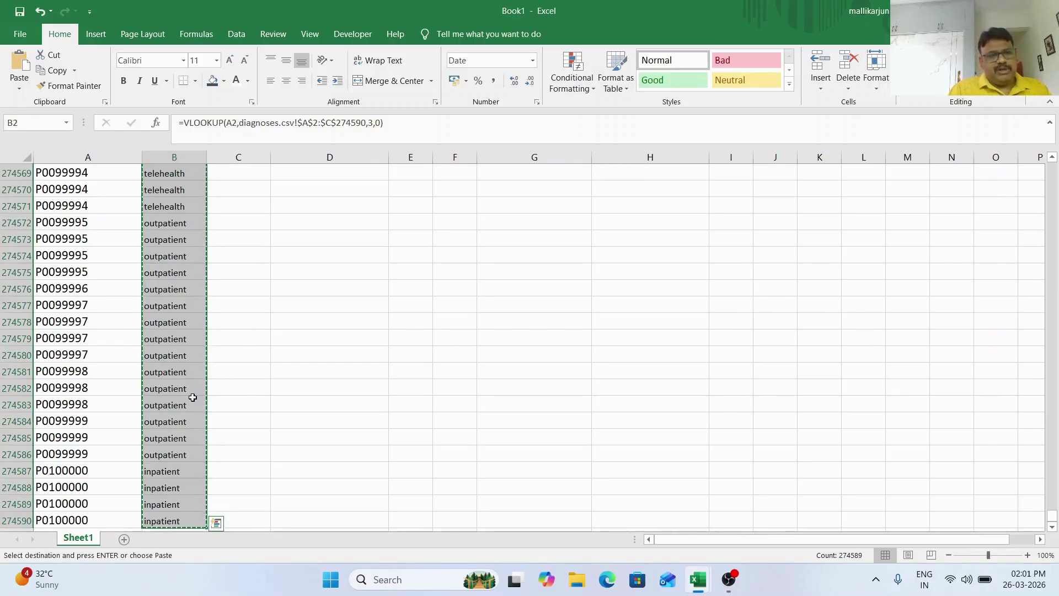
right_click(172, 398)
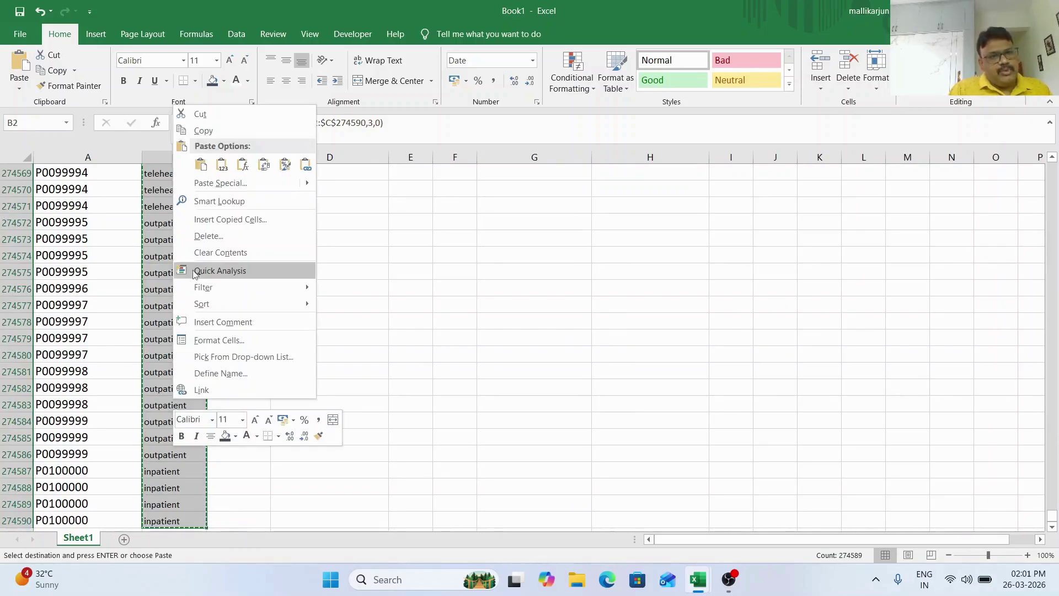
left_click(222, 168)
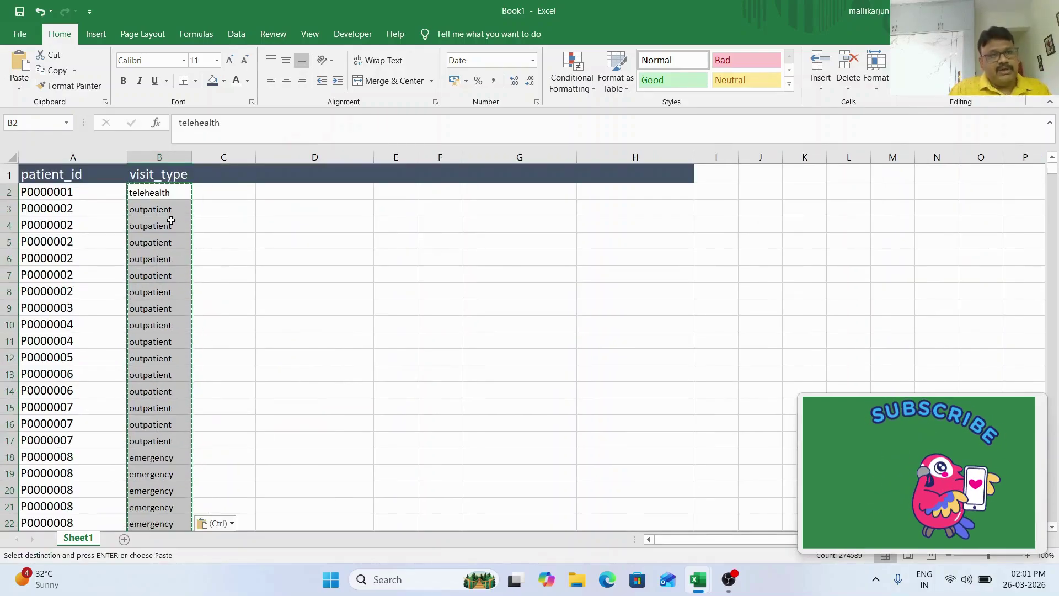
left_click(171, 225)
key("Escape")
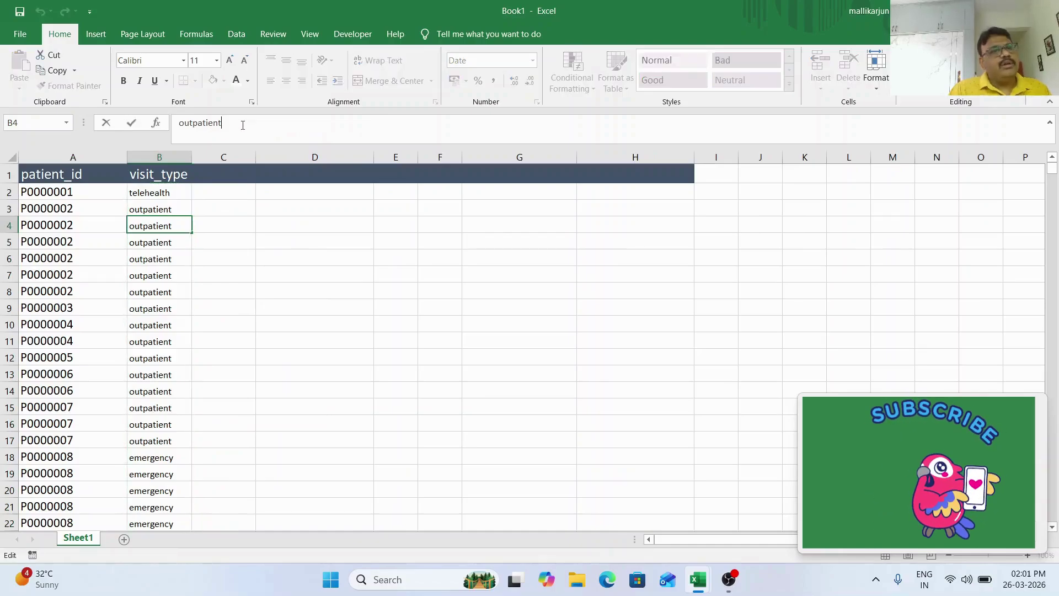
Step: Check the first visit_type cells of Book1, from B2 down to B7, for plain values instead of formulas
left_click(175, 274)
left_click(164, 194)
key("ctrl+c")
key("Escape")
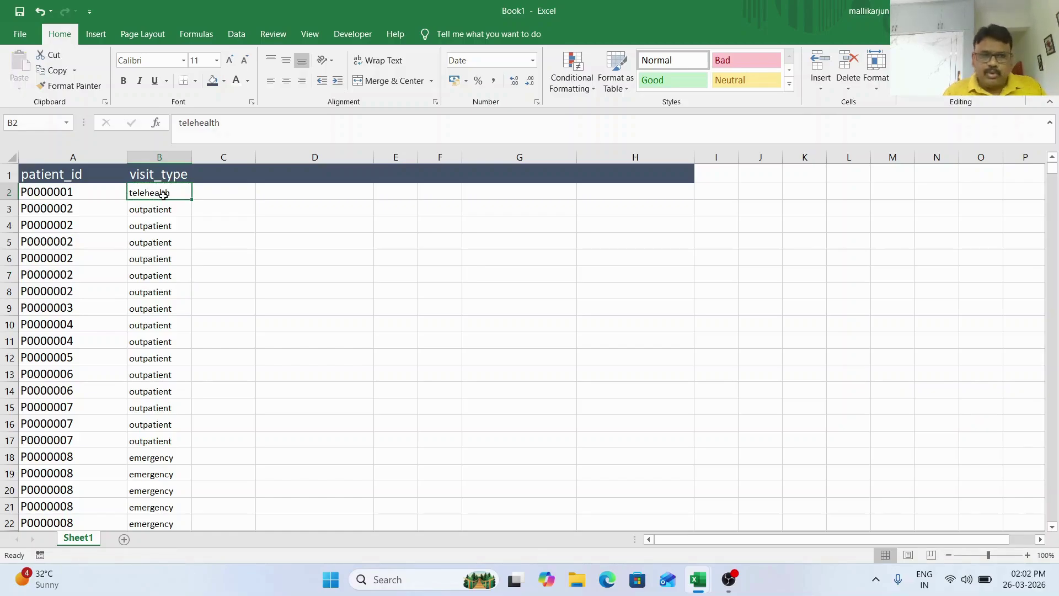
key("Down")
key("Down")
key("Down")
key("Down")
key("Down")
key("Up")
key("Up")
key("Up")
key("Up")
key("Up")
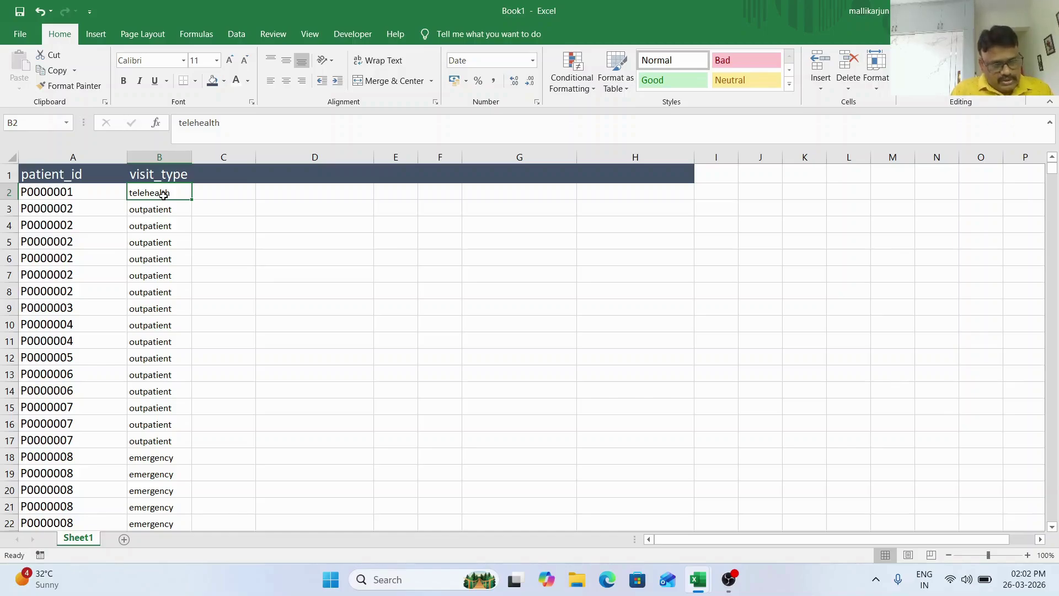
Step: View the source rows in the diagnoses workbook and review the visit_type column of Book1 from B2 to its last row
key("alt+Tab")
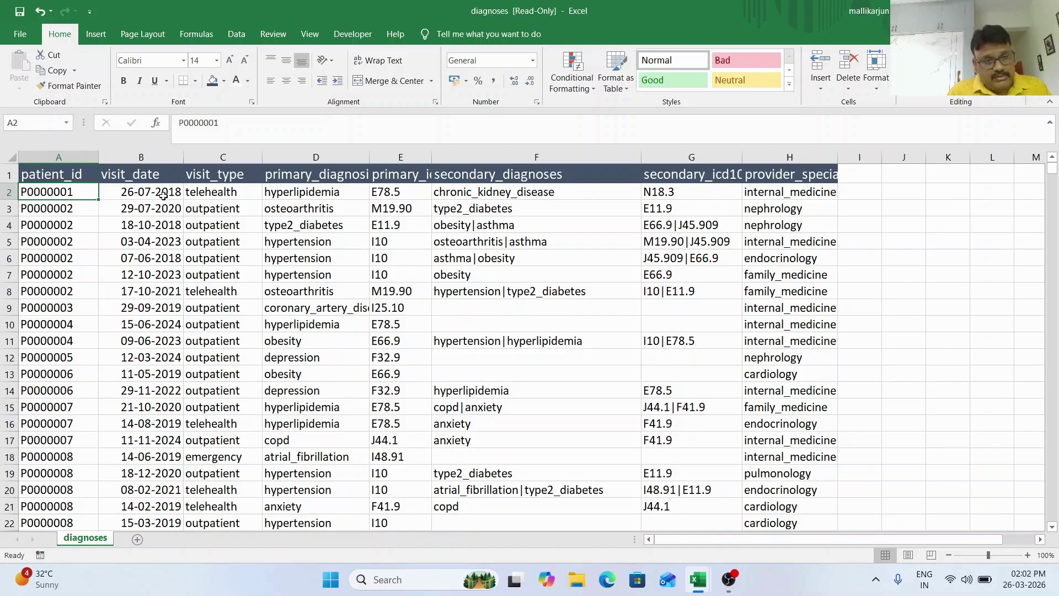
key("alt+Tab")
key("Right")
key("Left")
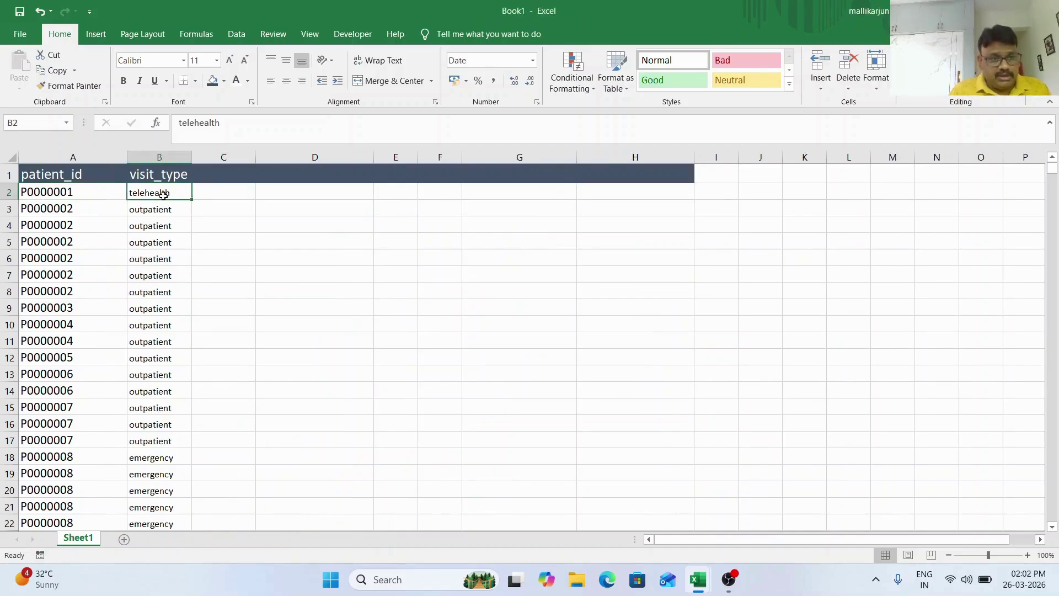
key("ctrl+shift+Down")
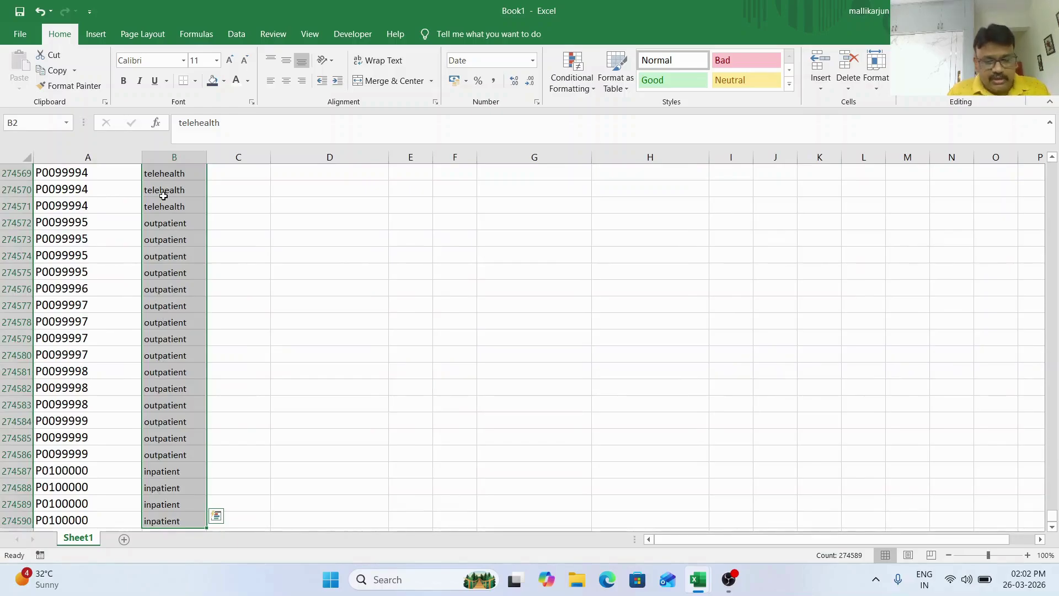
key("ctrl+Up")
key("Down")
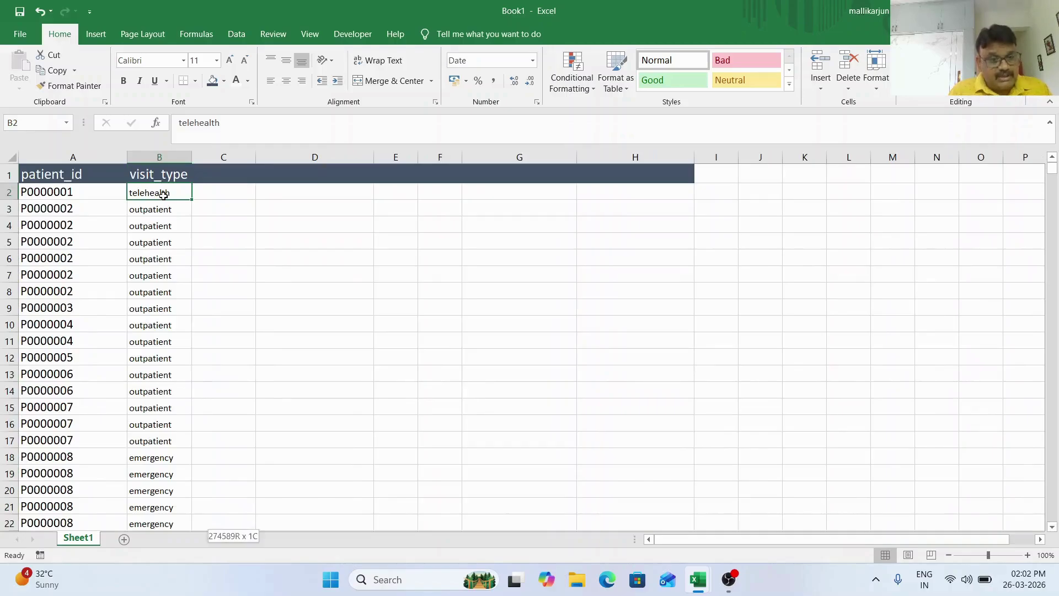
key("ctrl+shift+Down")
key("ctrl+Up")
key("Down")
key("ctrl+shift+Down")
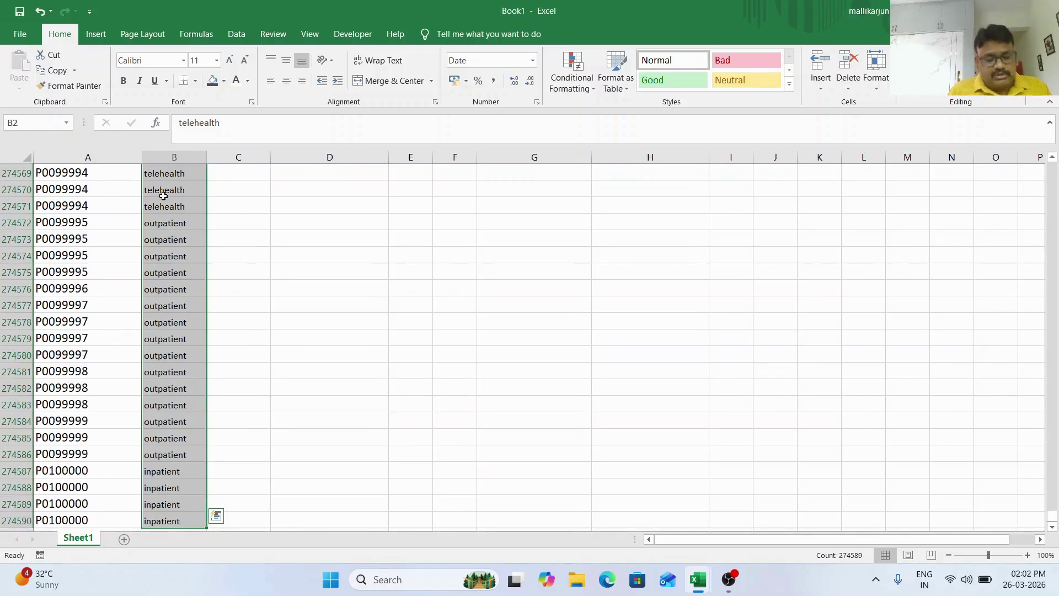
key("alt+Tab")
key("alt+Tab")
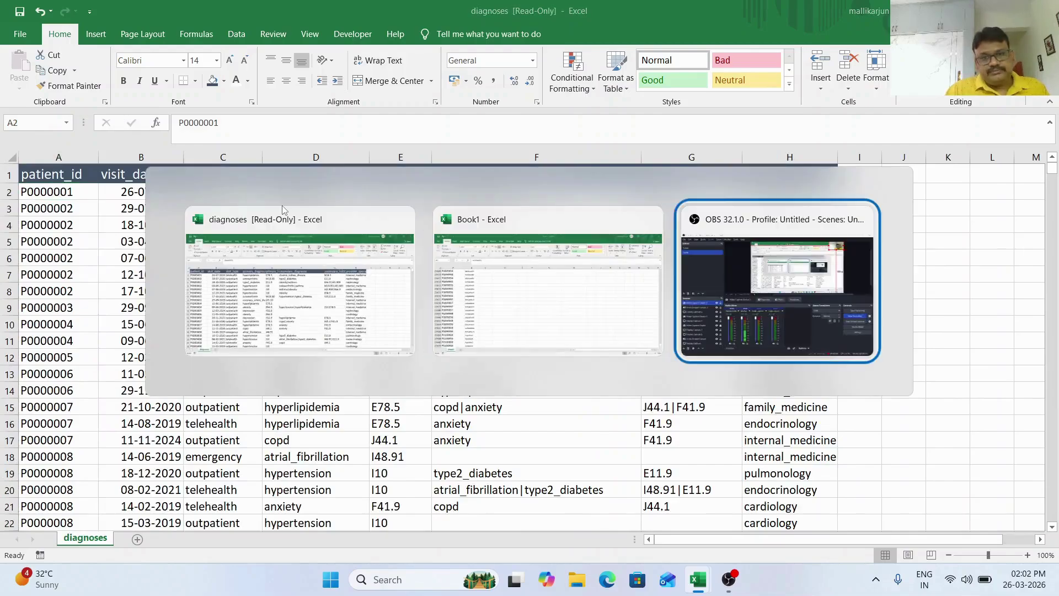